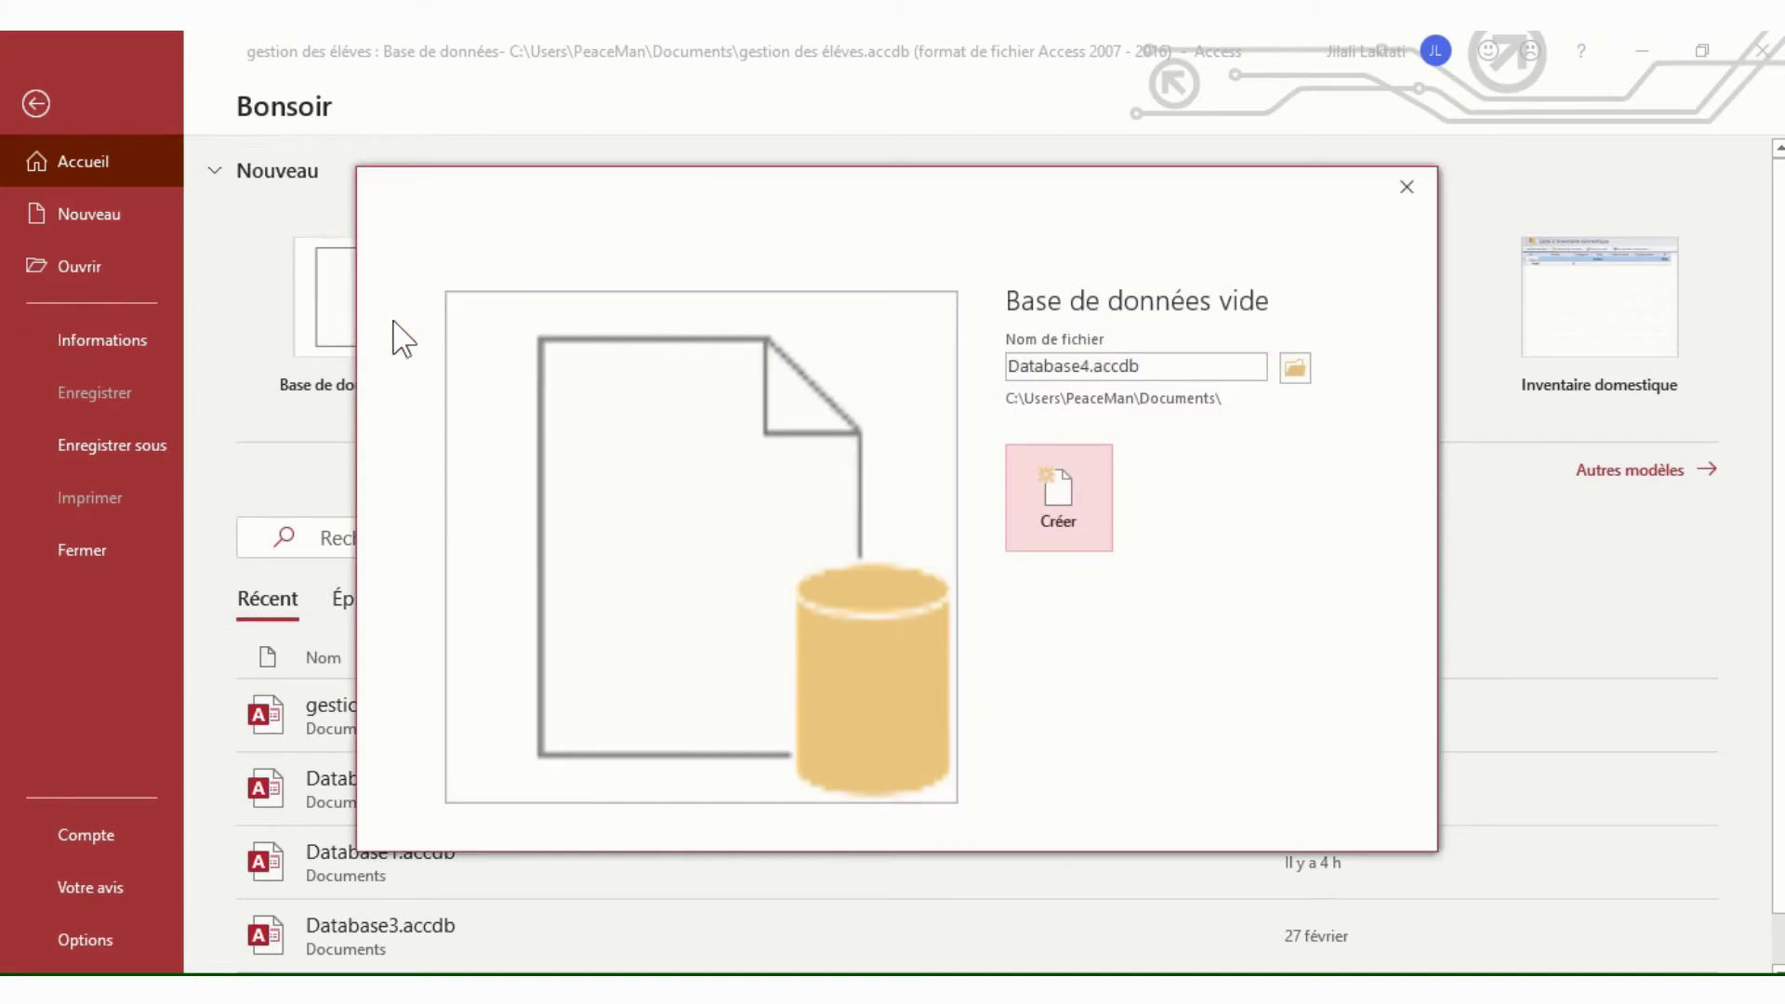
- Create a blank database with the file name Database4.accdb
{"action": "left_click", "coordinate": [1091, 367]}
{"action": "left_click", "coordinate": [1012, 368]}
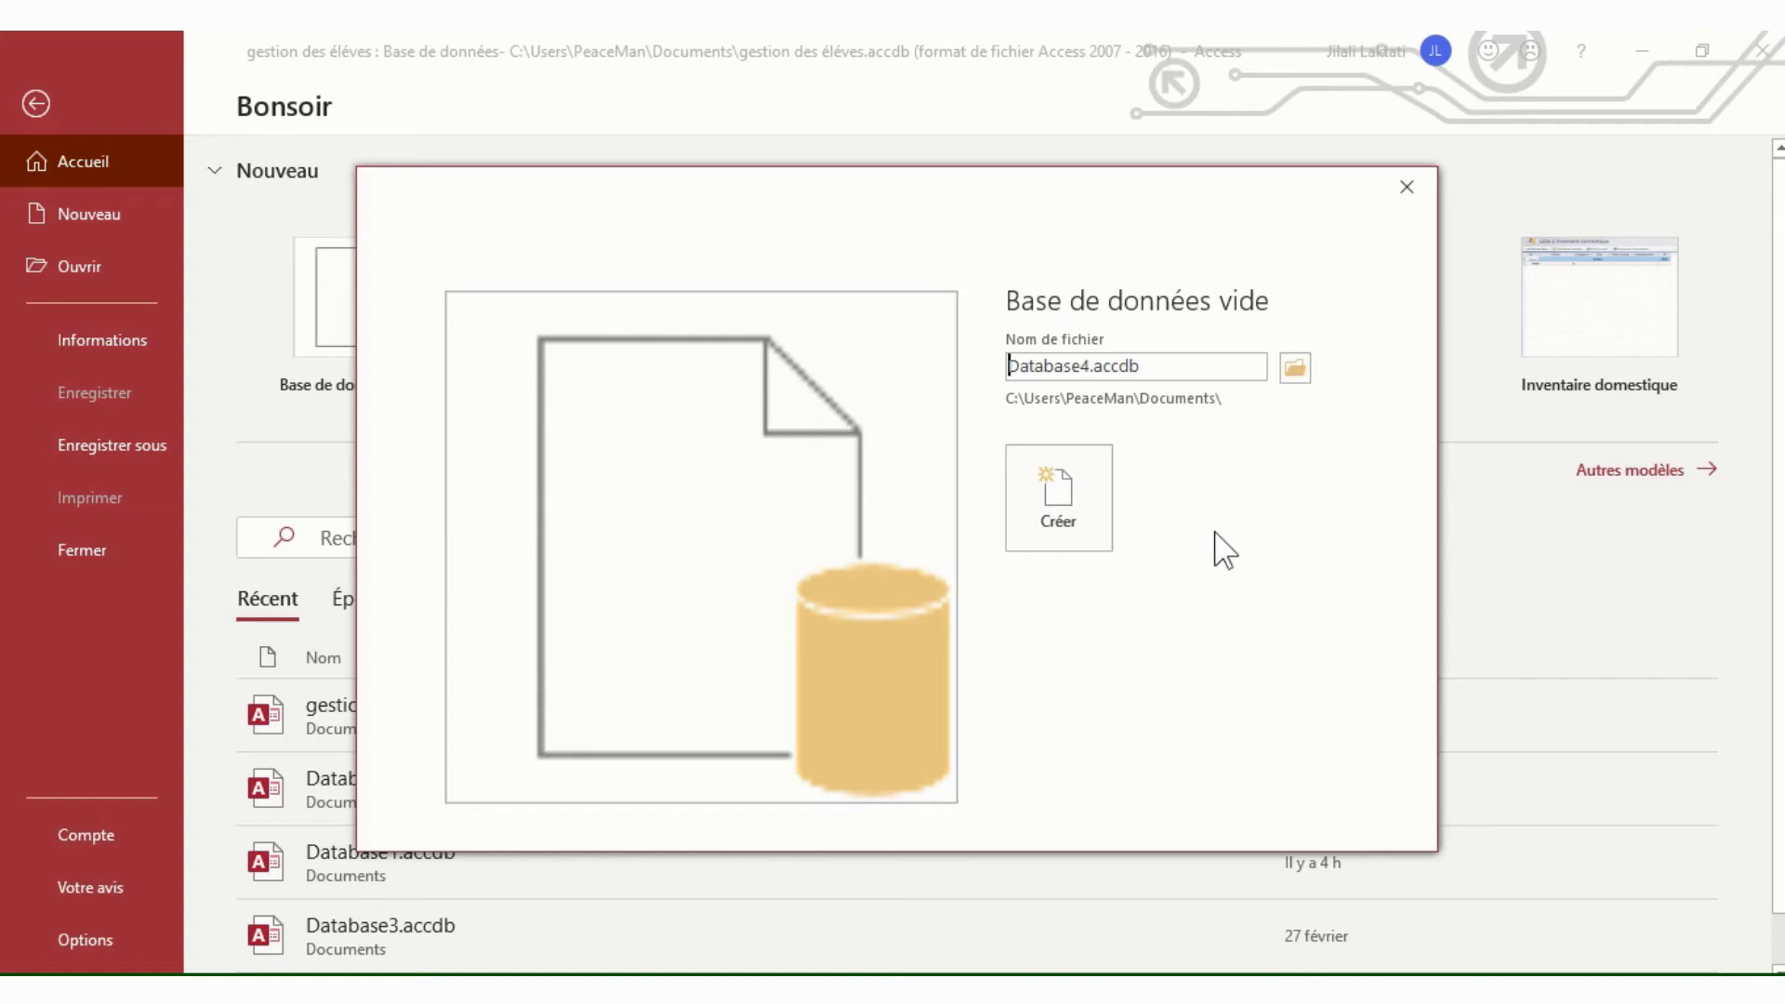
{"action": "left_click", "coordinate": [1074, 485]}
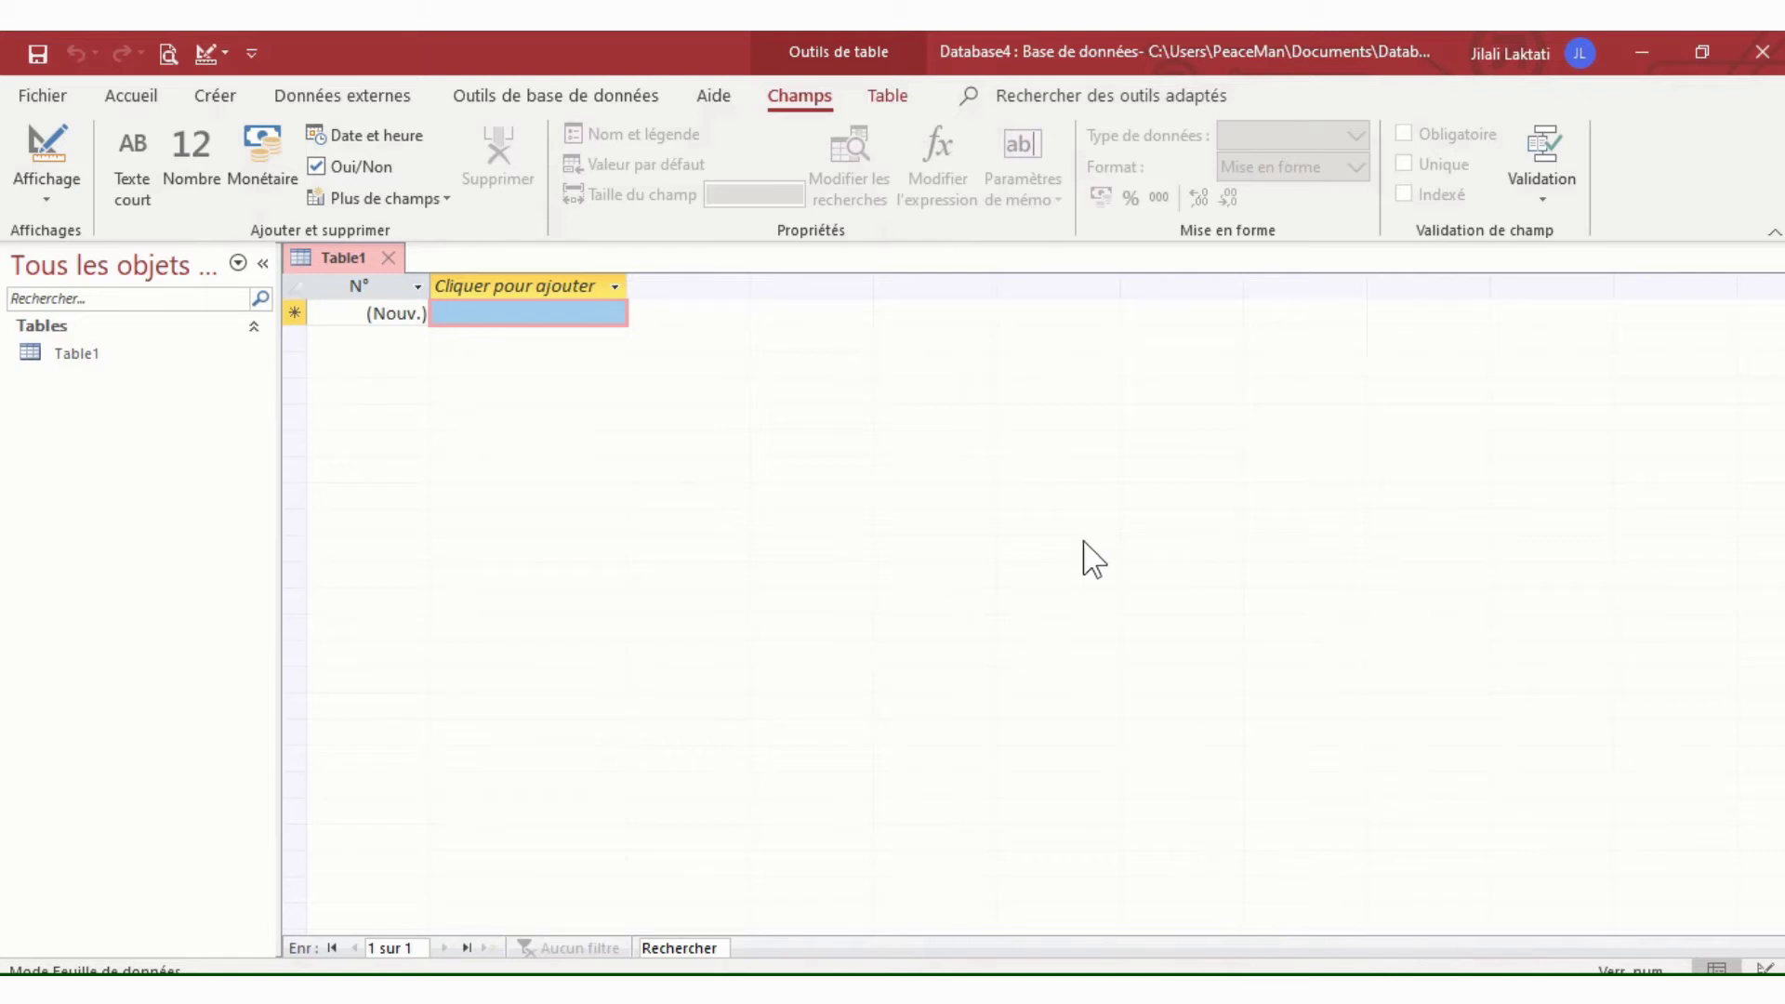
- Close the initial blank table and create a new table in the database
{"action": "left_click", "coordinate": [389, 258]}
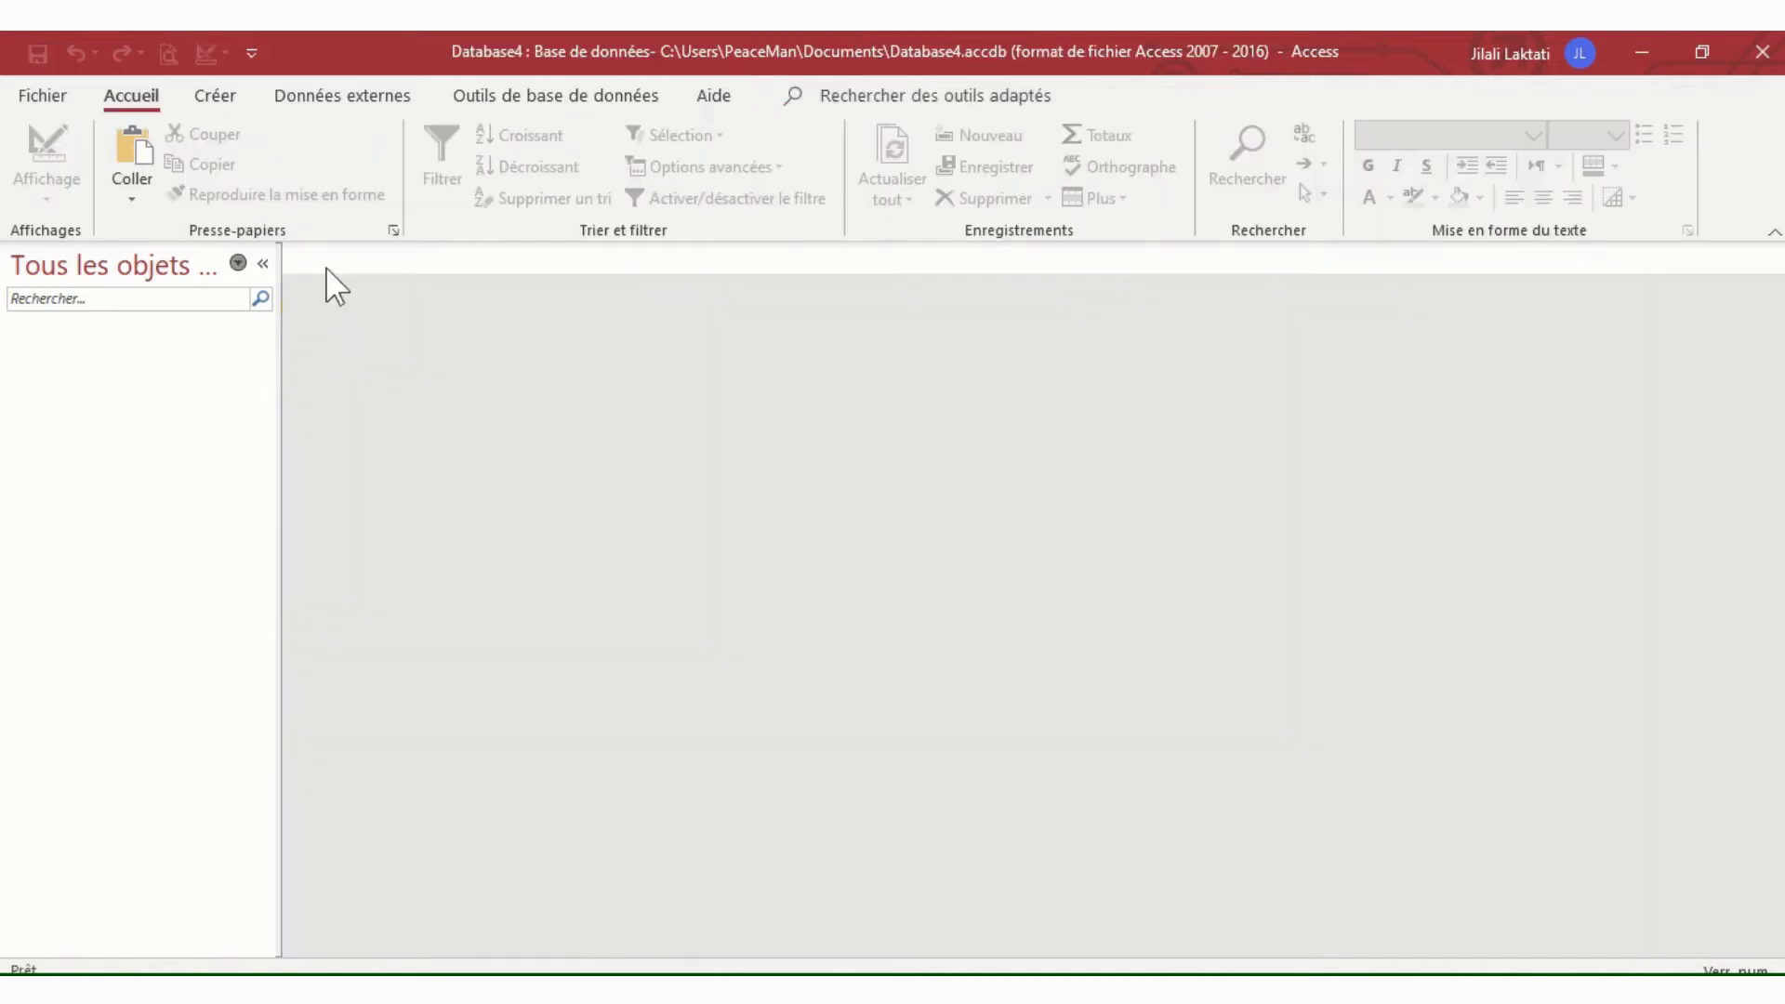
{"action": "left_click", "coordinate": [215, 95]}
{"action": "left_click", "coordinate": [166, 152]}
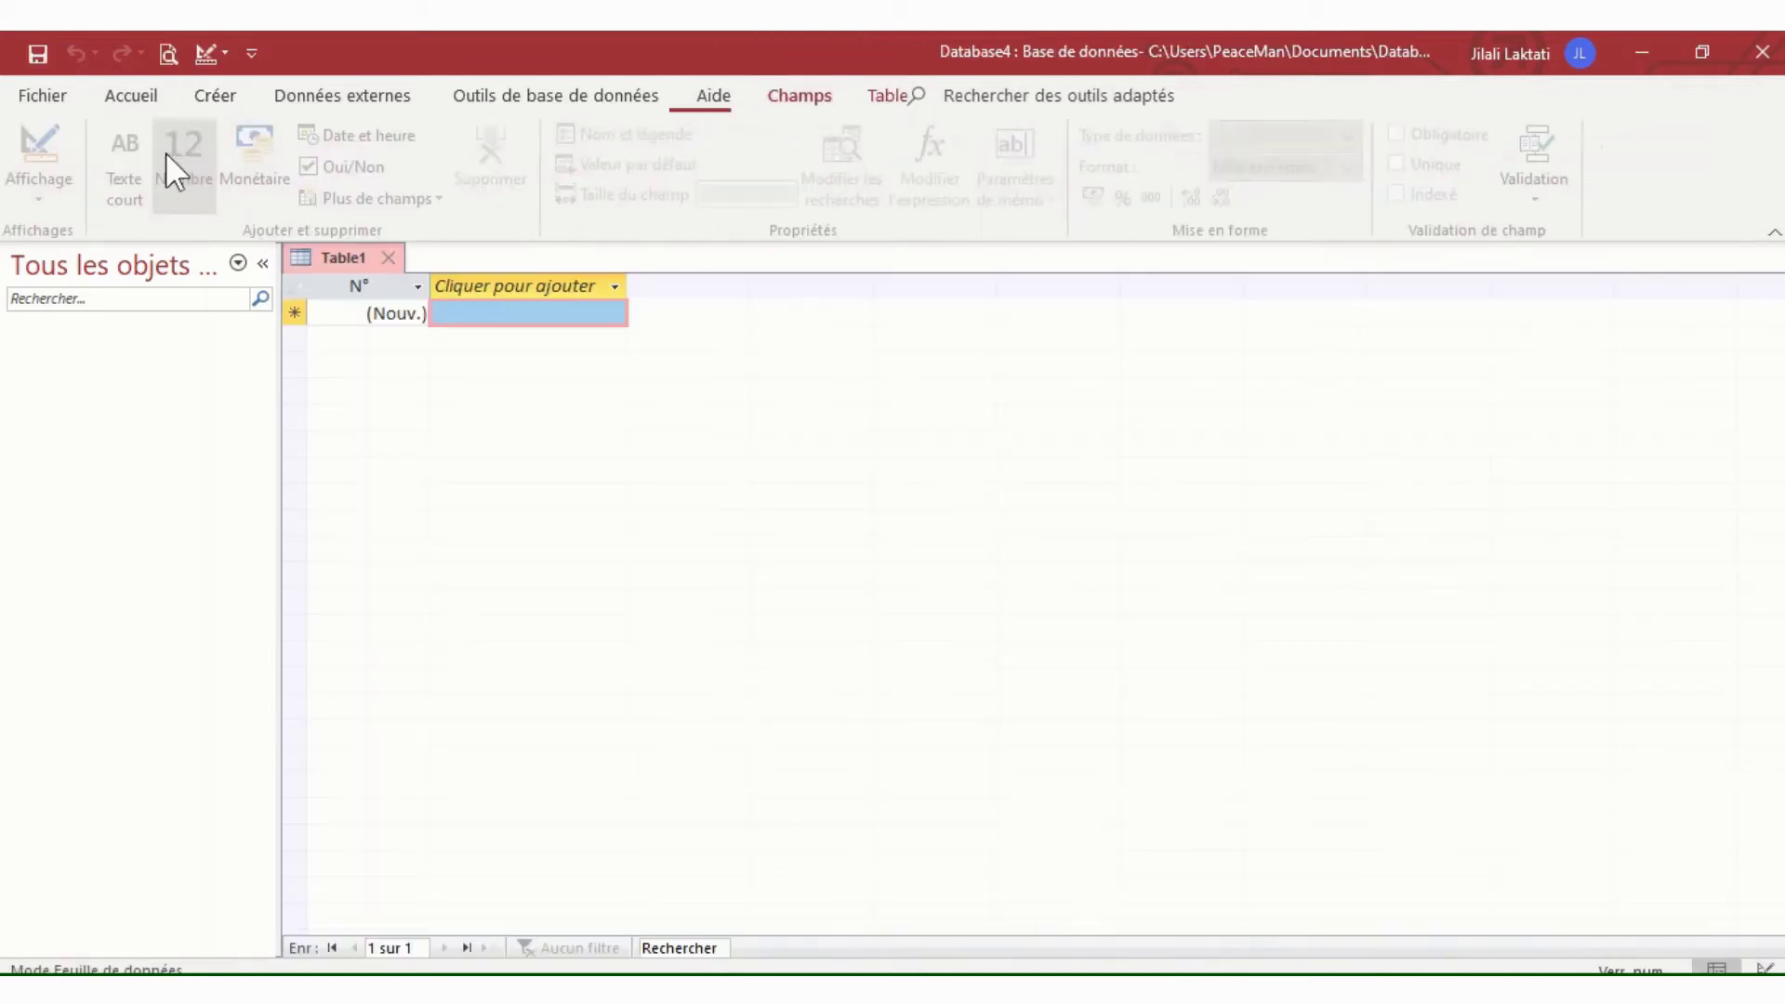
- Save the new table under the name T_eleves
{"action": "right_click", "coordinate": [344, 257]}
{"action": "left_click", "coordinate": [326, 249]}
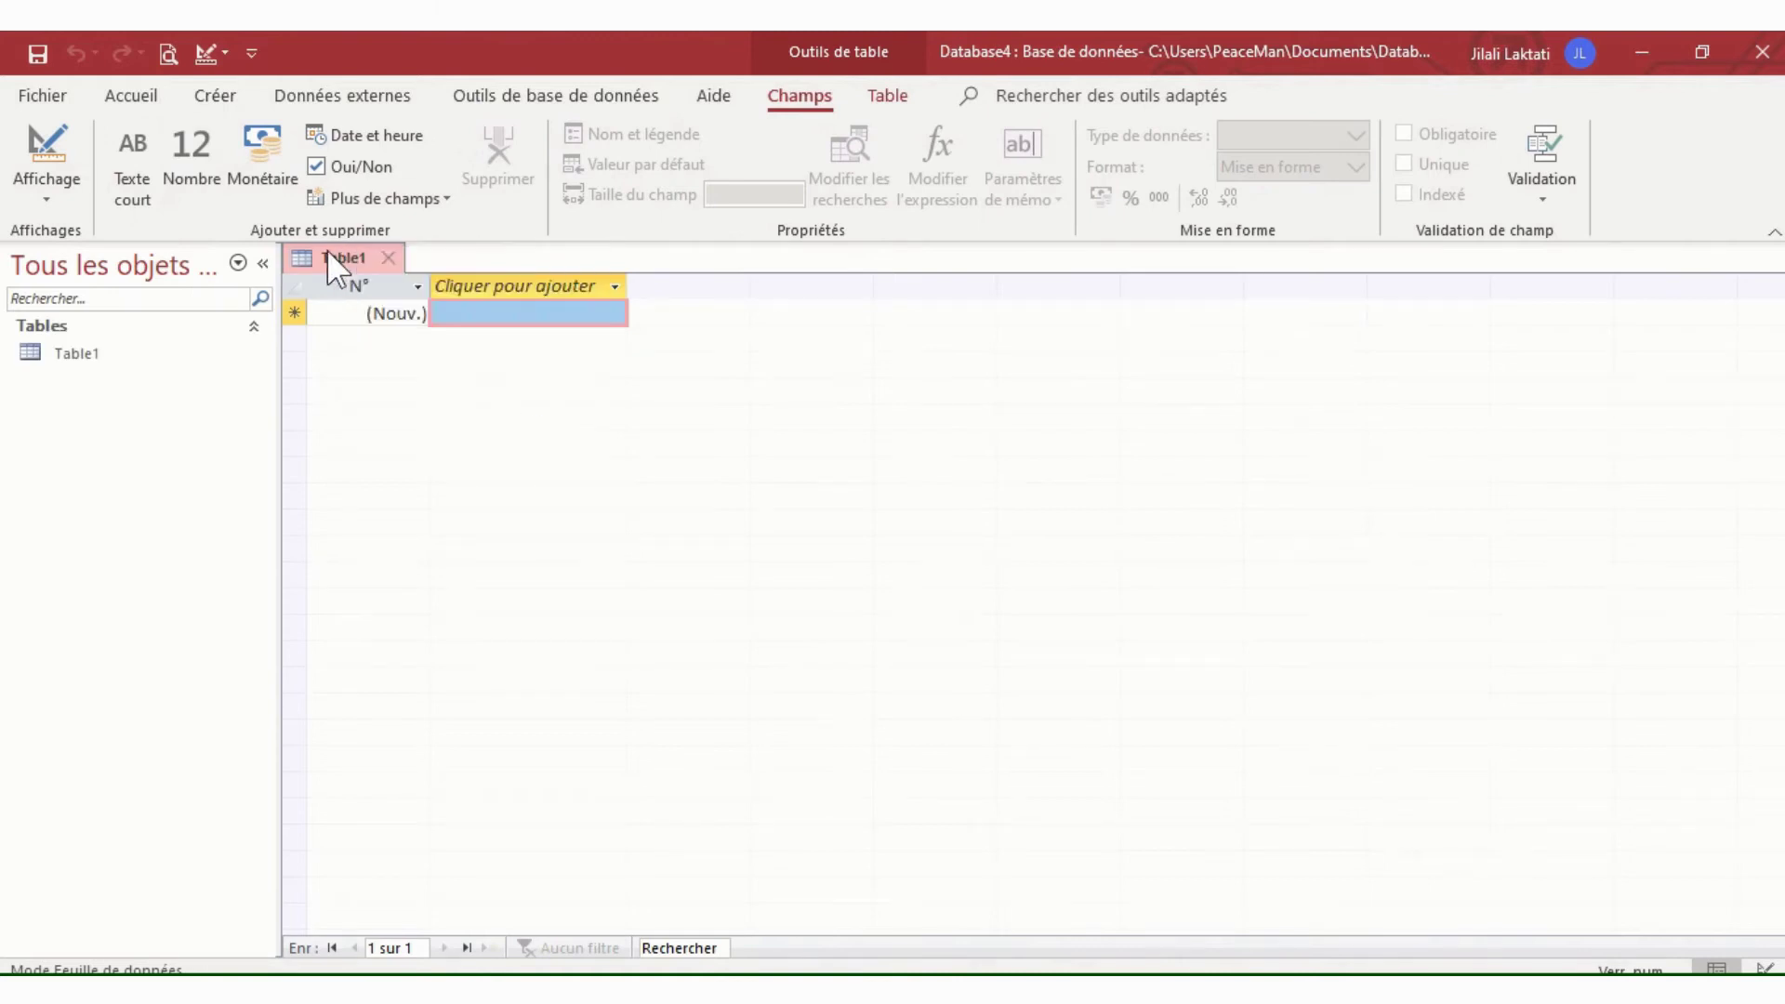
{"action": "right_click", "coordinate": [326, 249]}
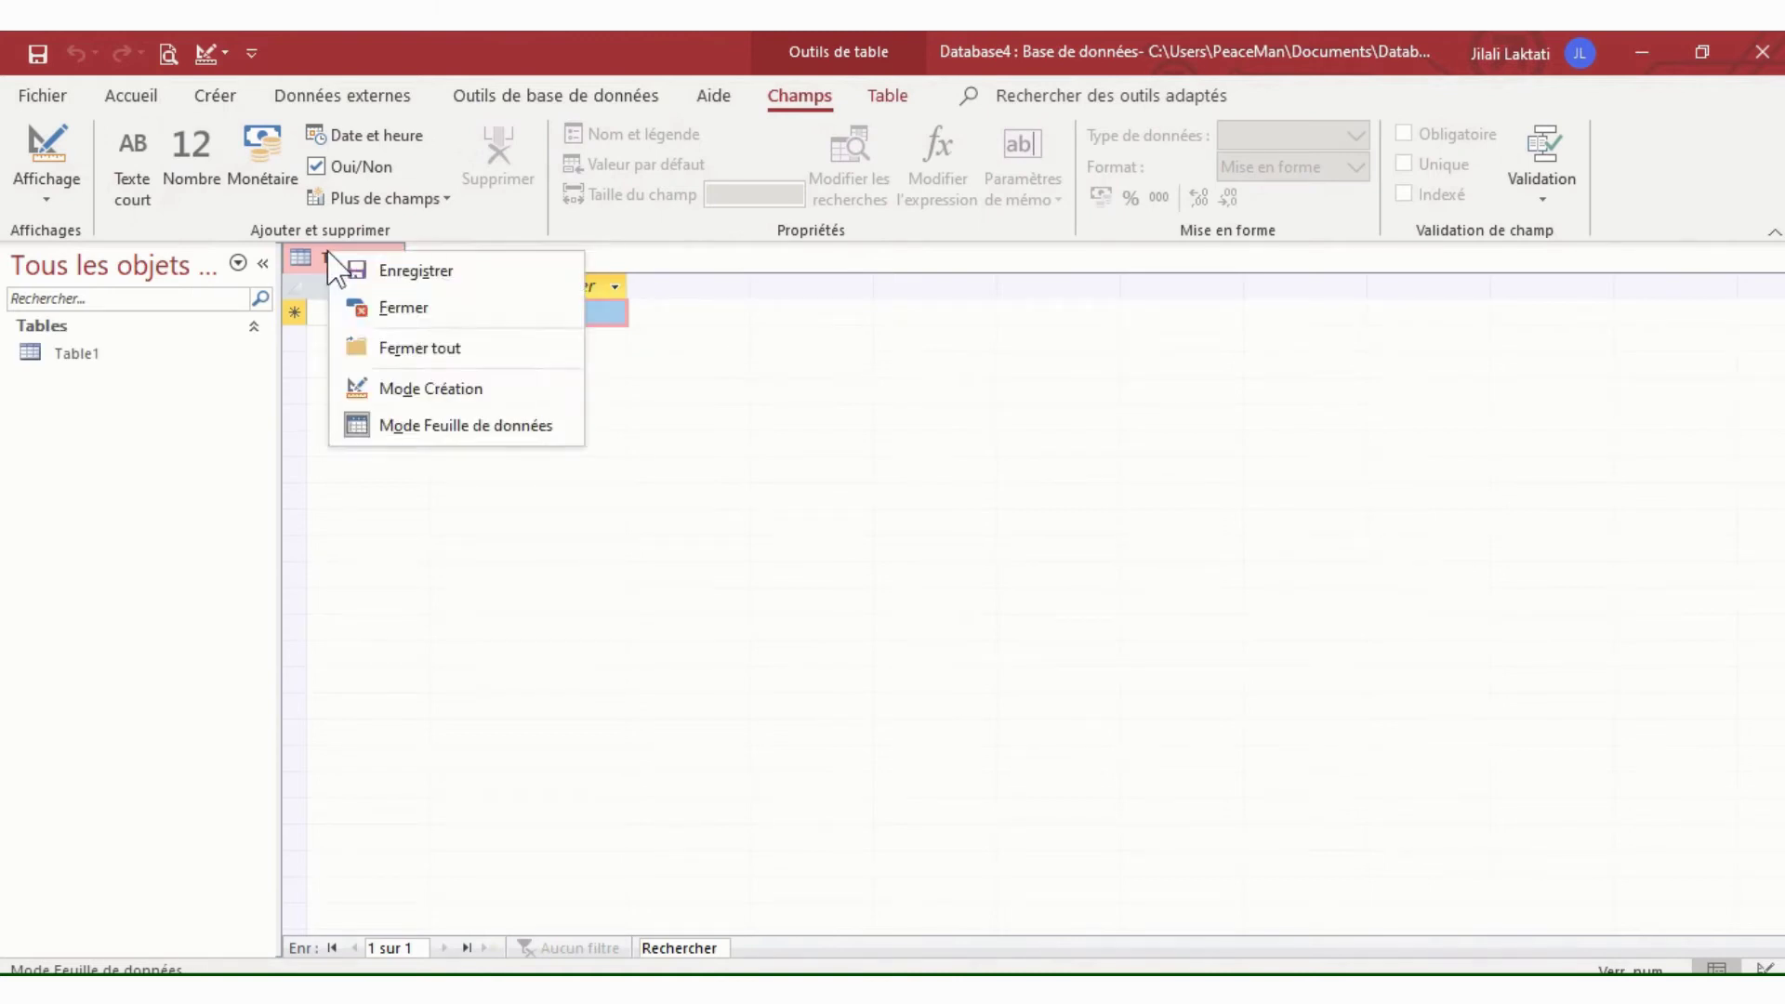
{"action": "left_click", "coordinate": [502, 274]}
{"action": "left_click_drag", "start_coordinate": [843, 373], "coordinate": [748, 374]}
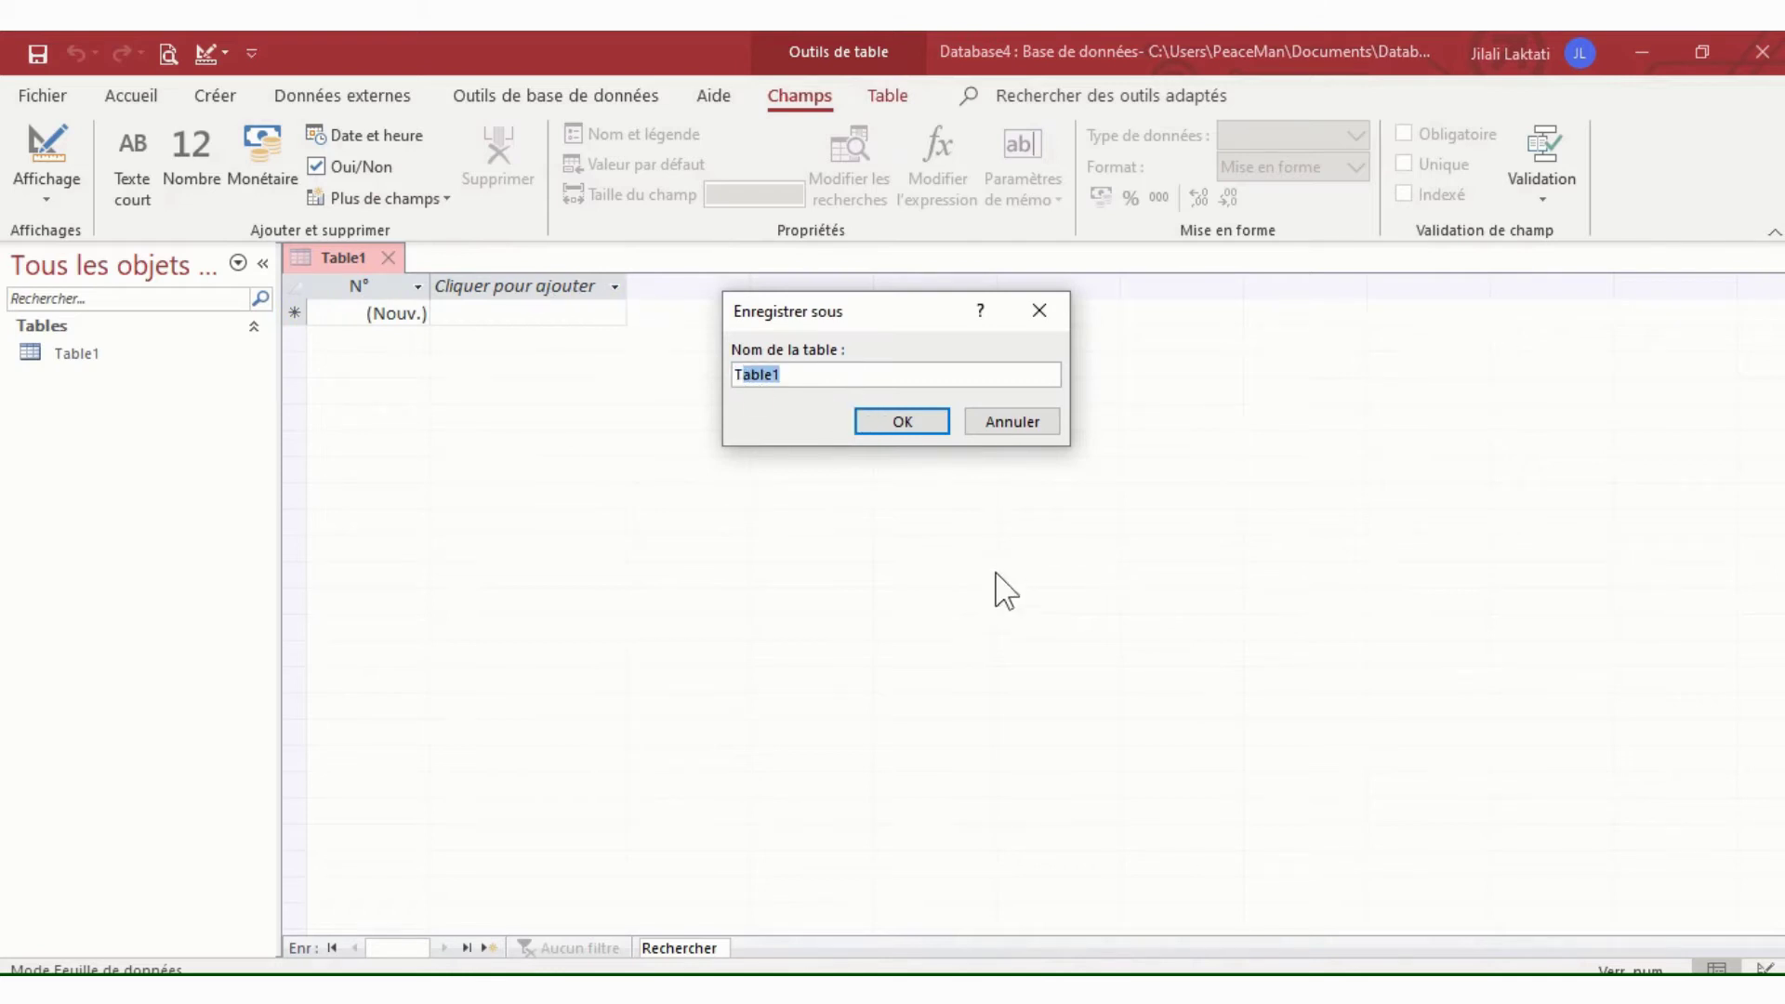
{"action": "type", "text": "_eleves"}
{"action": "left_click", "coordinate": [908, 426]}
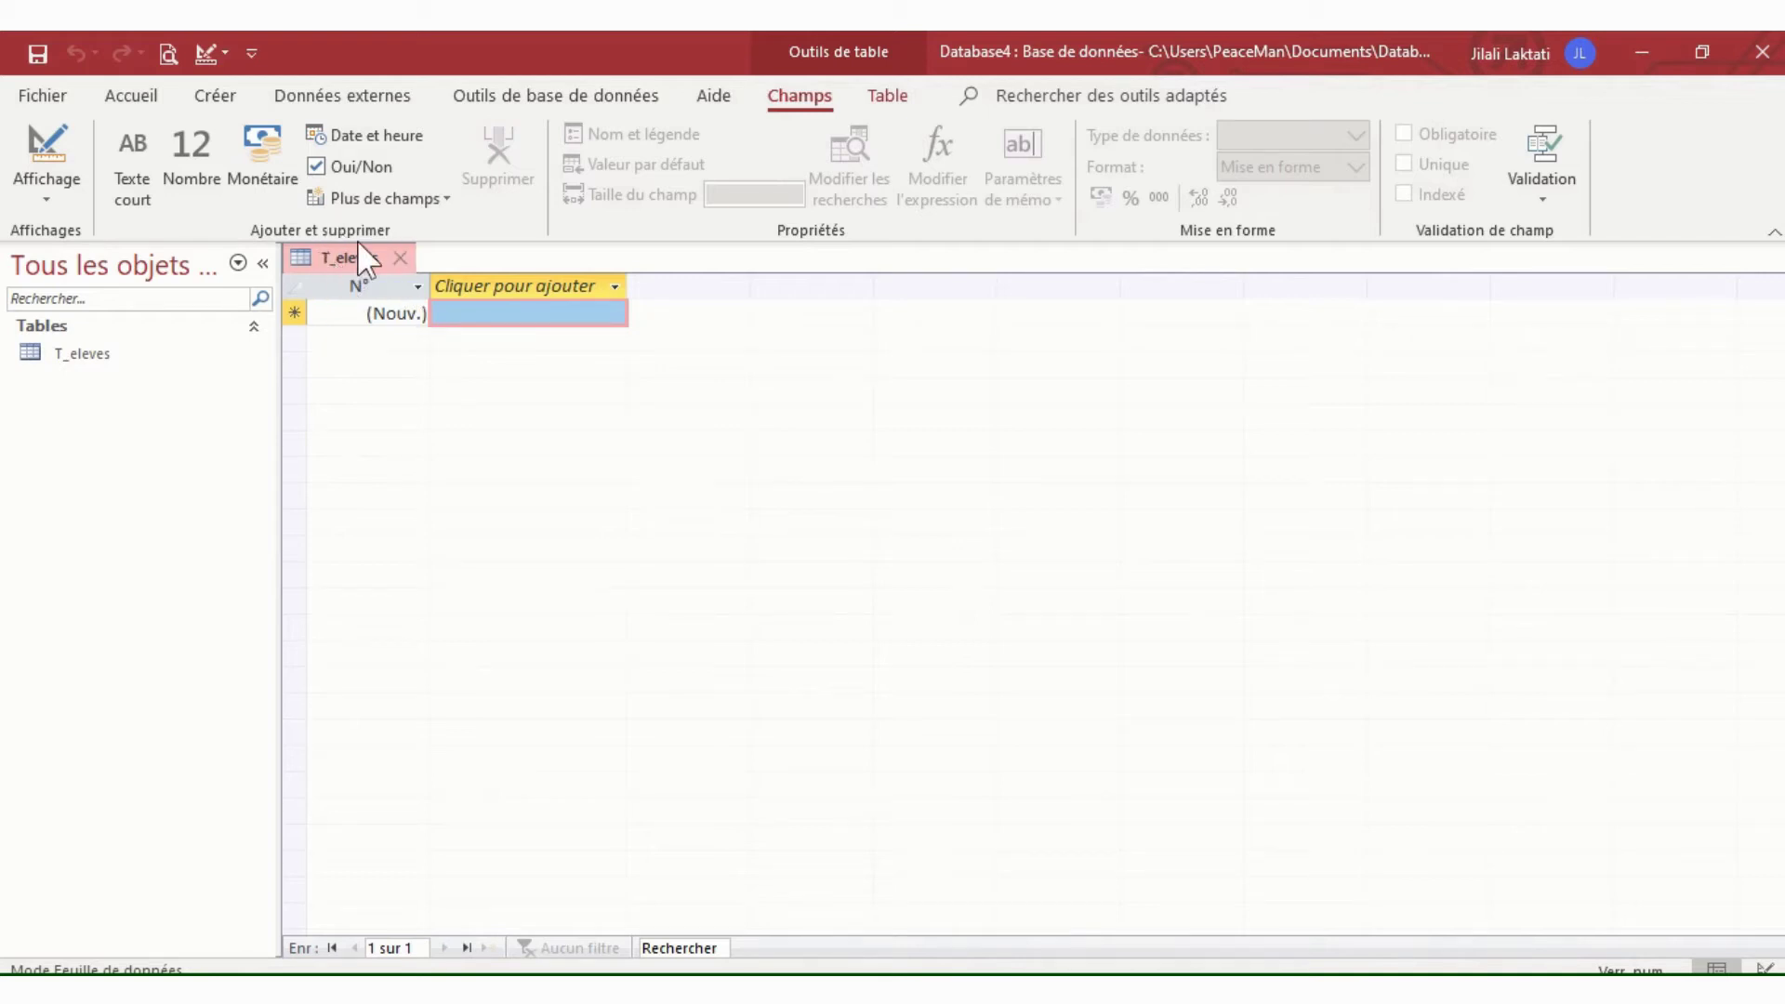
- Switch T_eleves to Design view and add the fields "nom et prénom" and "adresse" below N°
{"action": "right_click", "coordinate": [348, 265]}
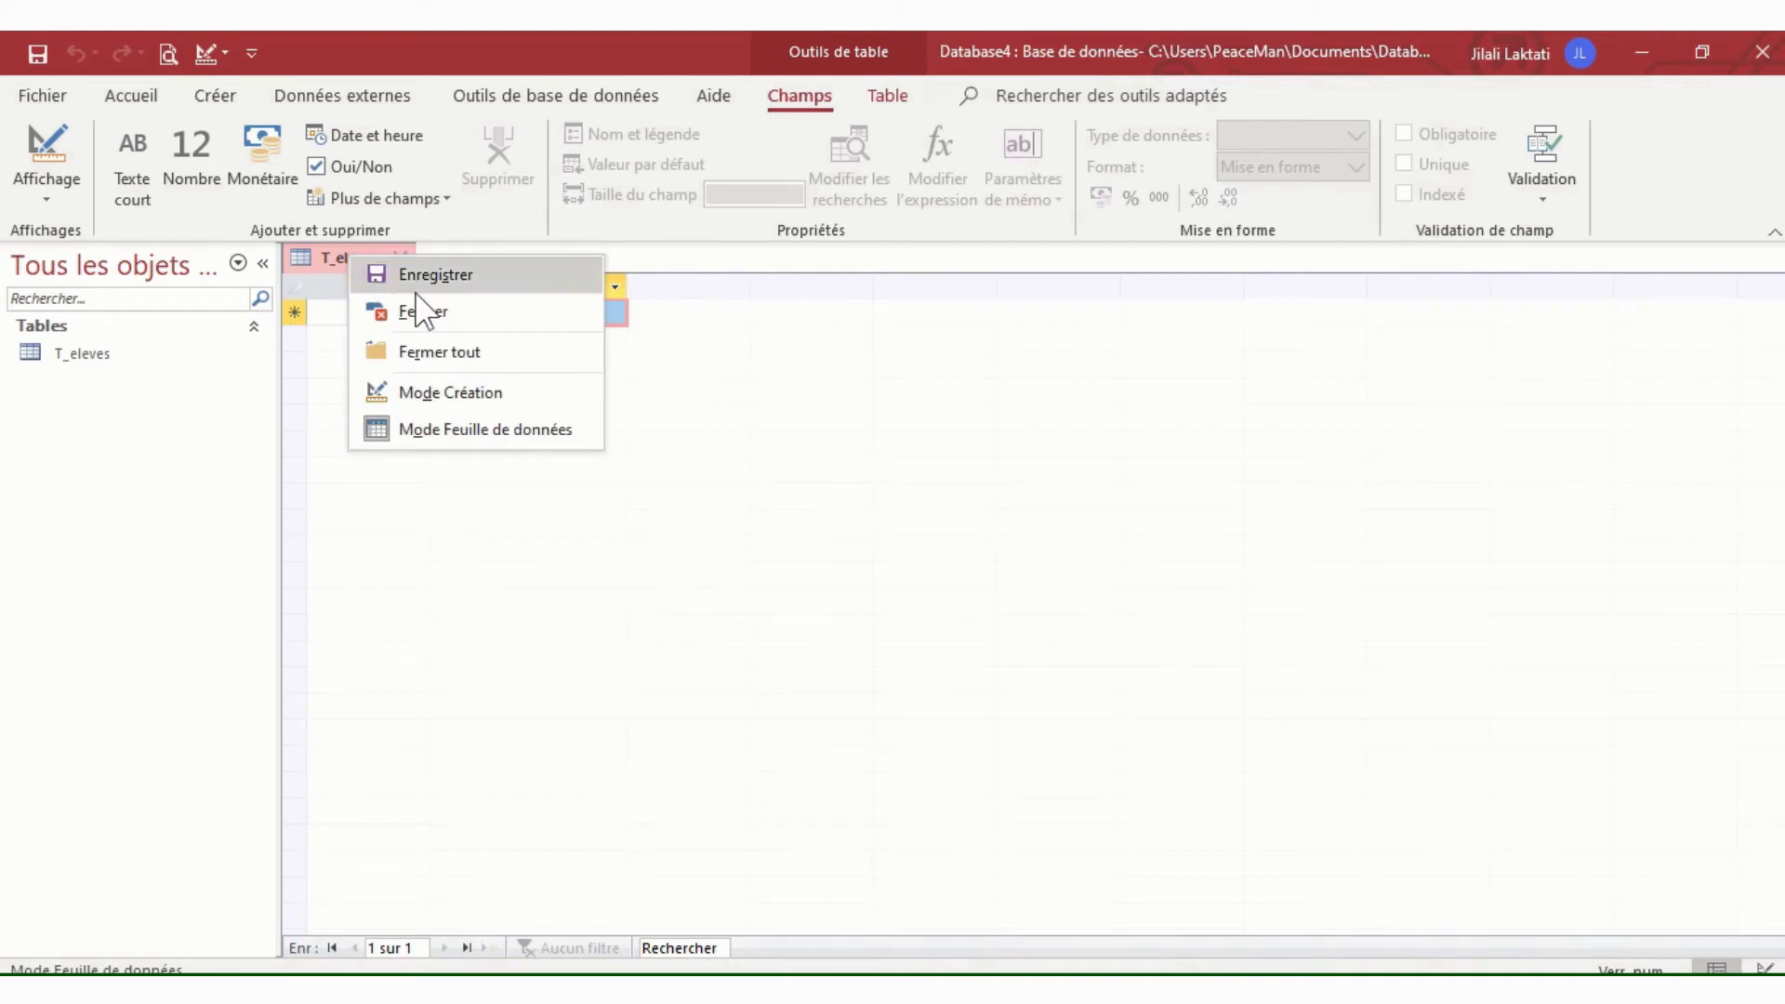
{"action": "left_click", "coordinate": [546, 395]}
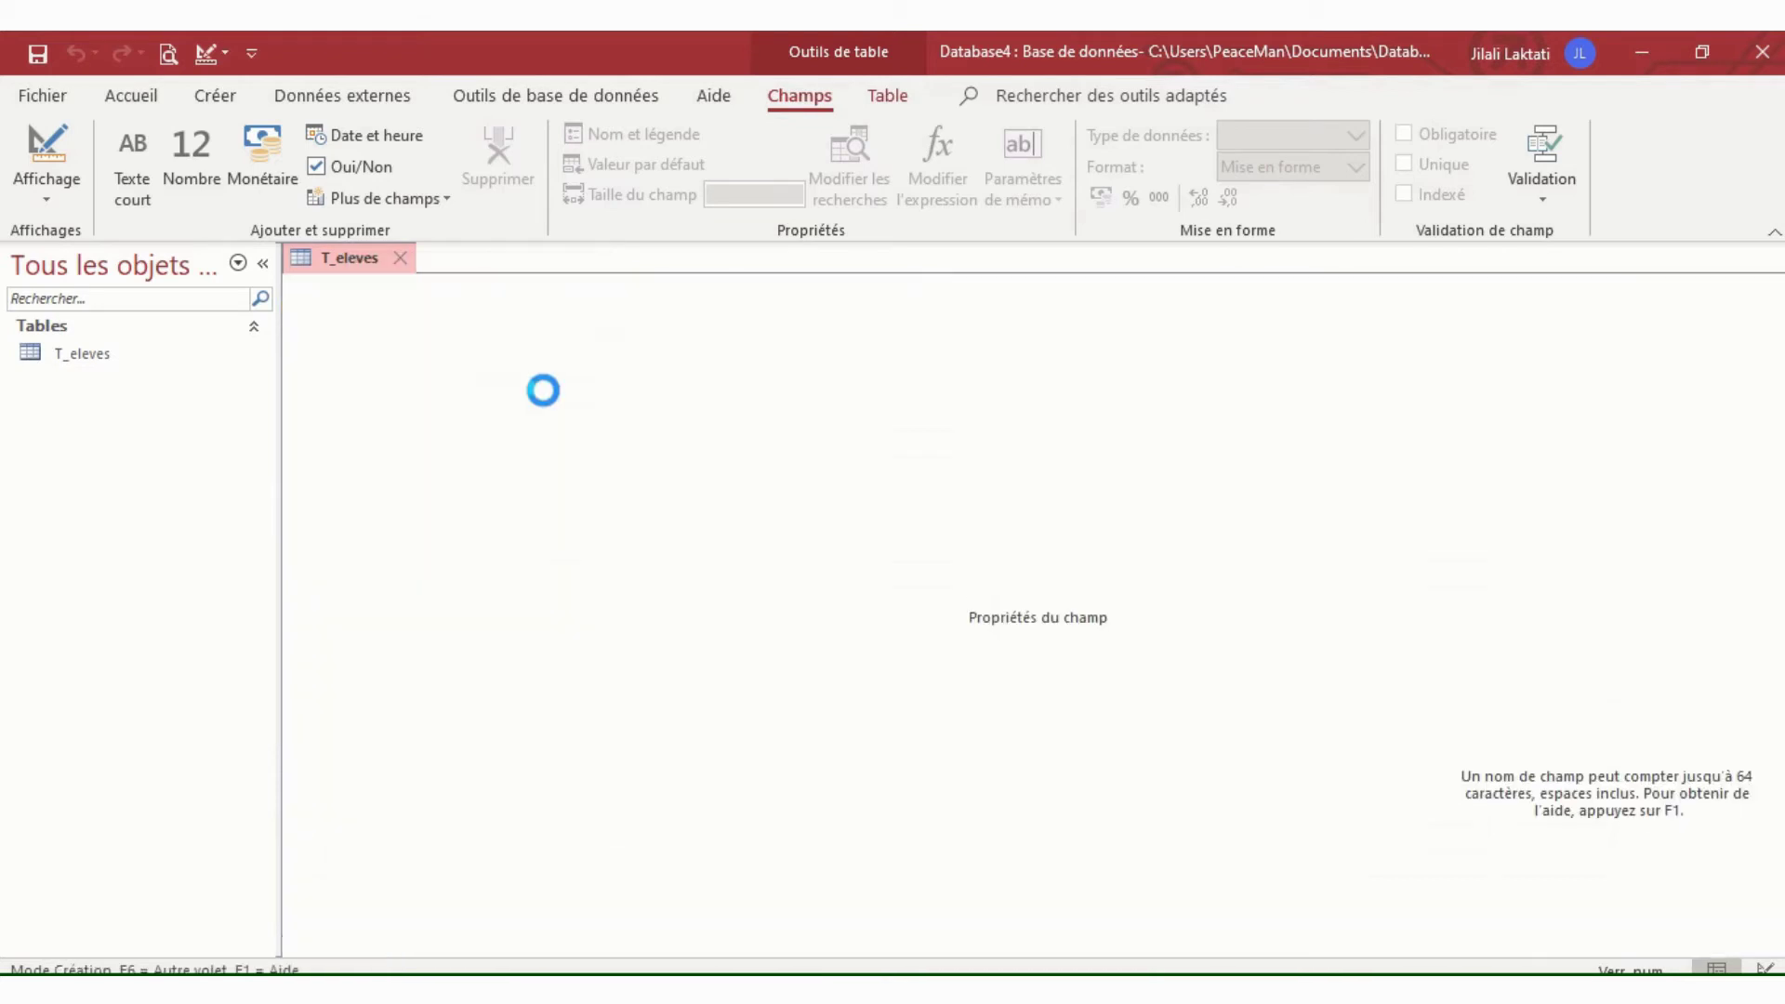
{"action": "left_click", "coordinate": [504, 336]}
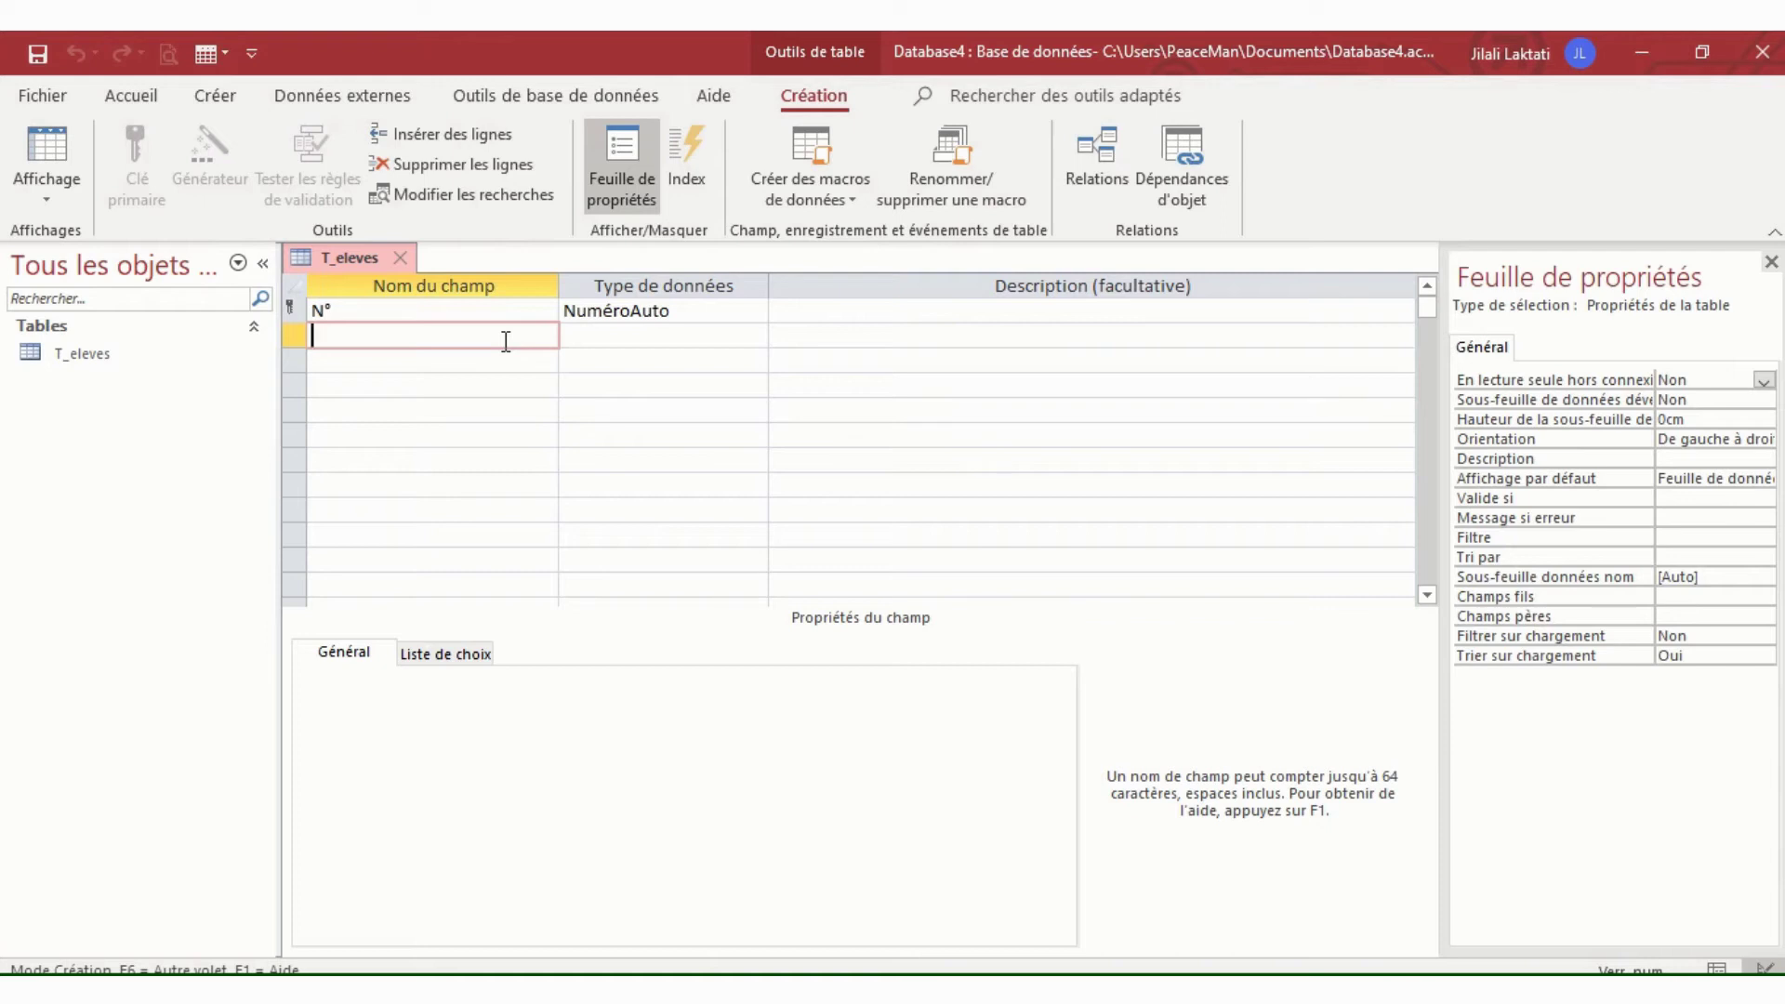
{"action": "type", "text": "nom et o"}
{"action": "key", "text": "BackSpace"}
{"action": "type", "text": "prénom"}
{"action": "left_click", "coordinate": [506, 368]}
{"action": "type", "text": "adresse"}
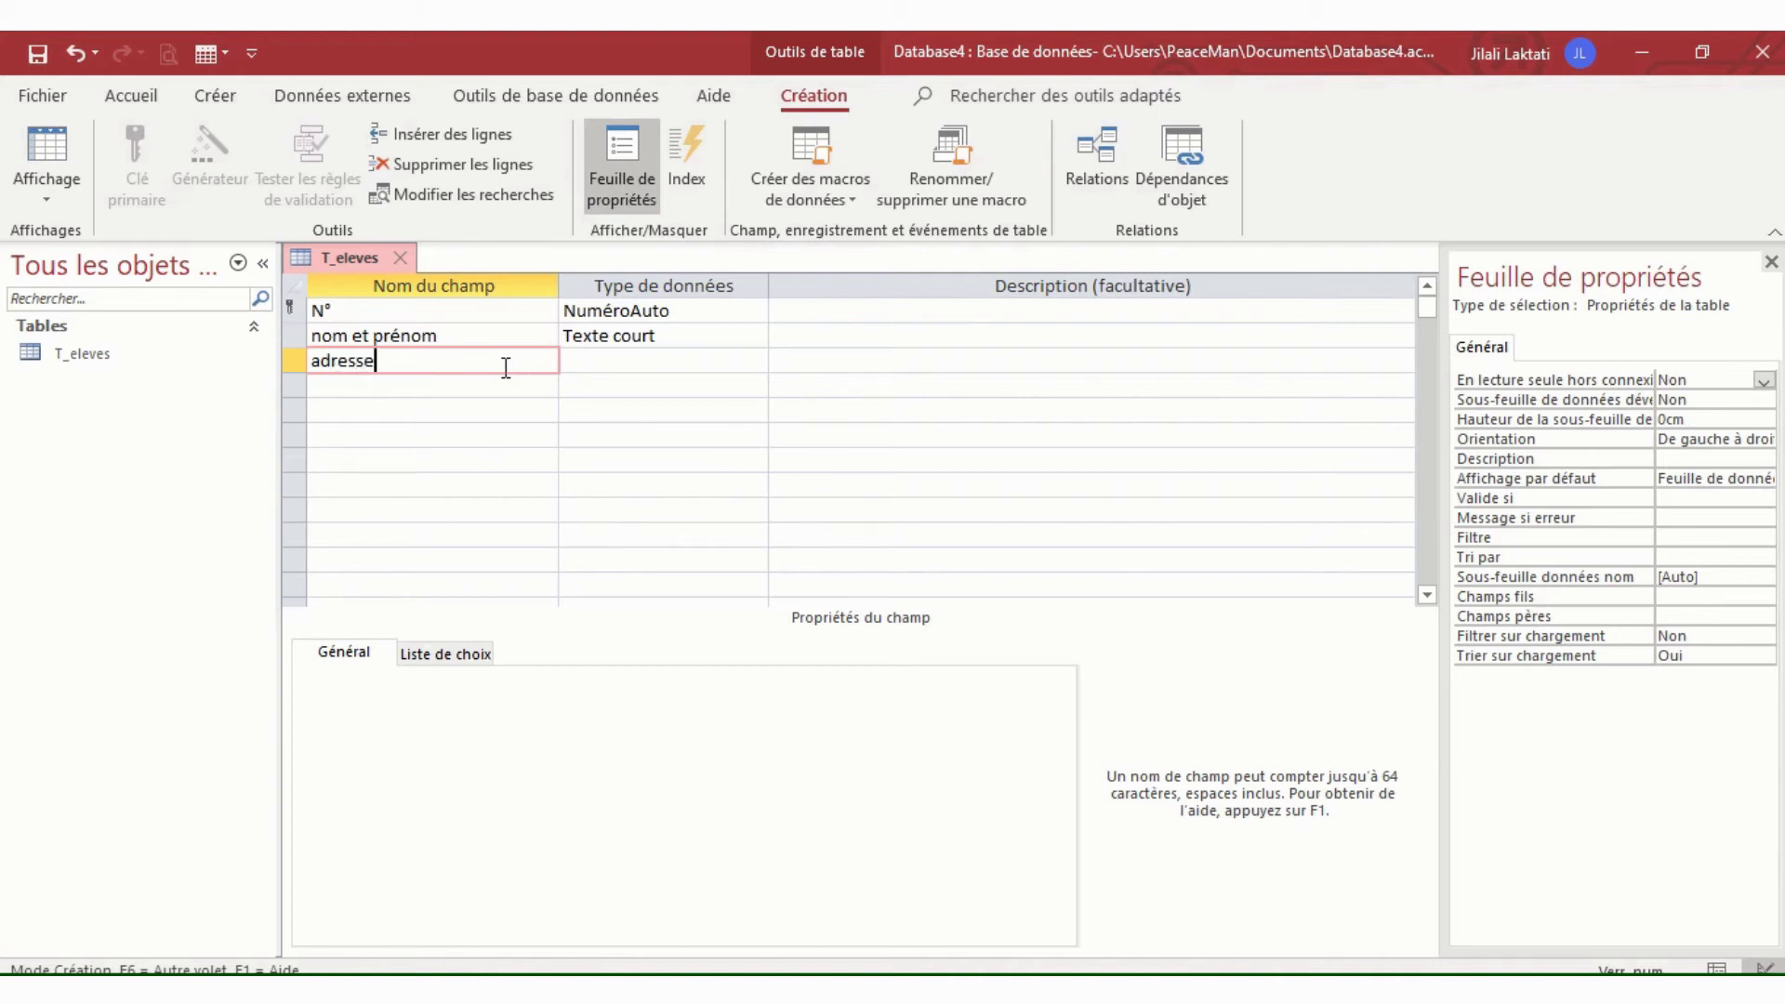
- Add the fields "tel", "date de naissance" and "ville" below the adresse field
{"action": "left_click", "coordinate": [503, 386]}
{"action": "type", "text": "tel"}
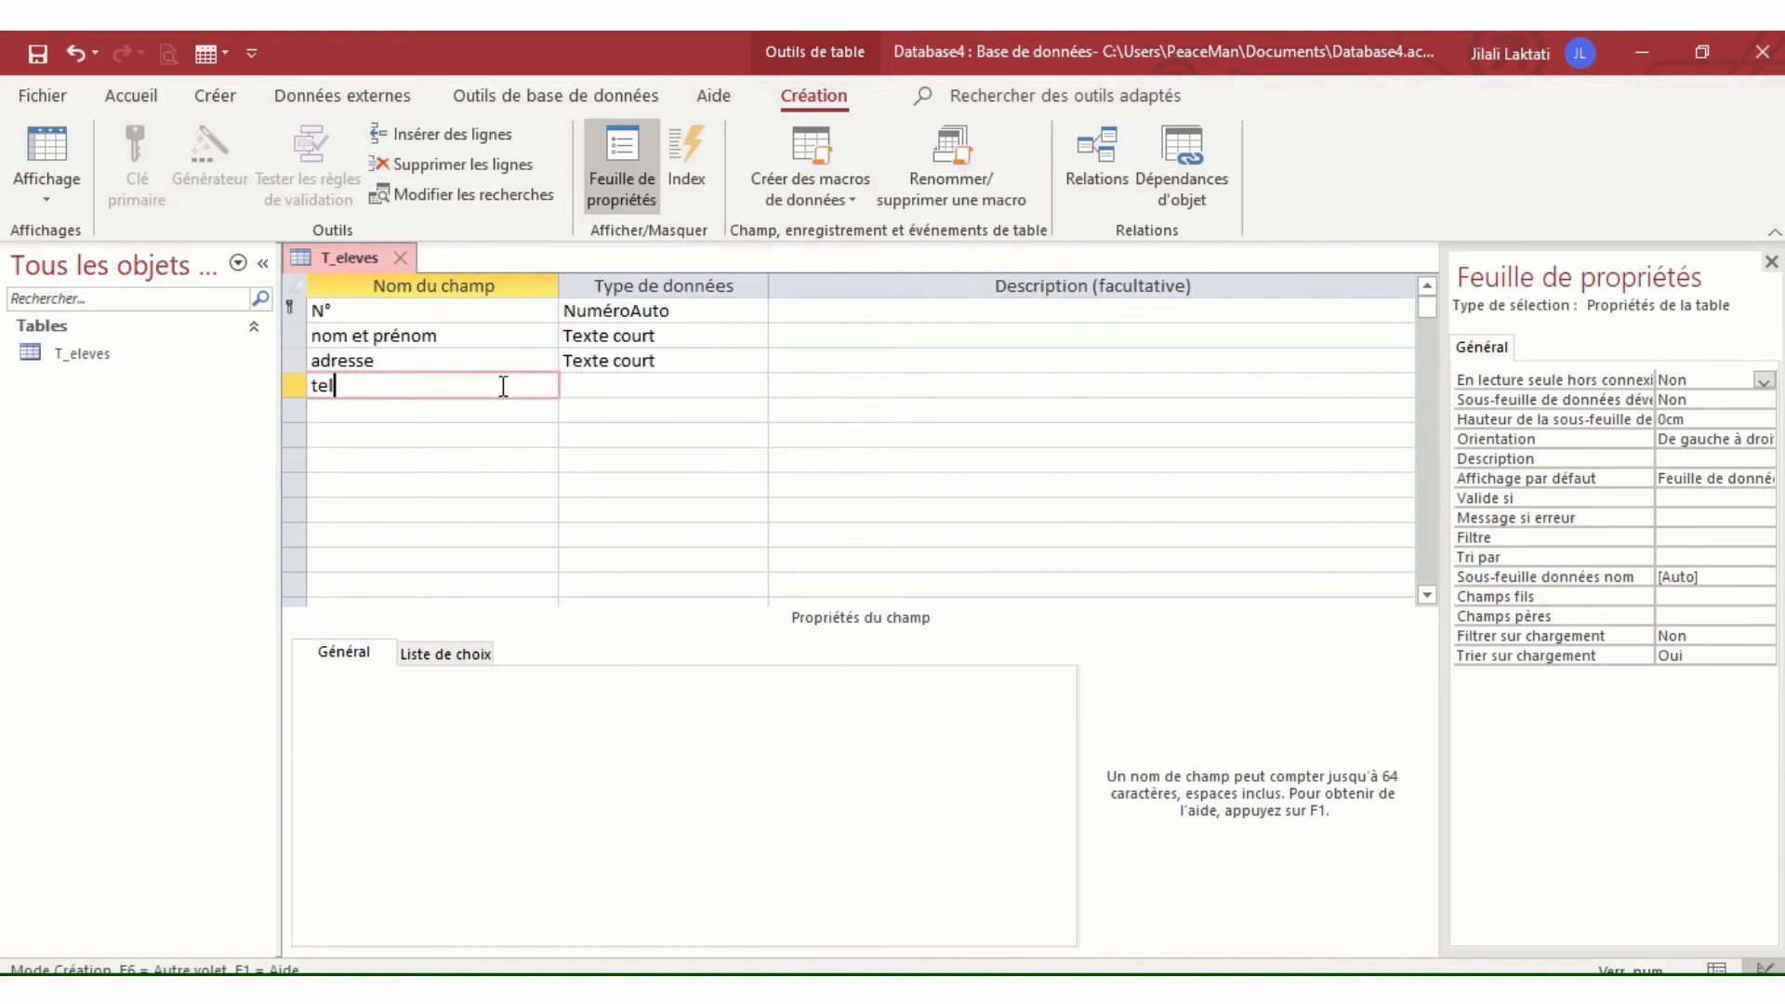
{"action": "left_click", "coordinate": [451, 405]}
{"action": "type", "text": "date "}
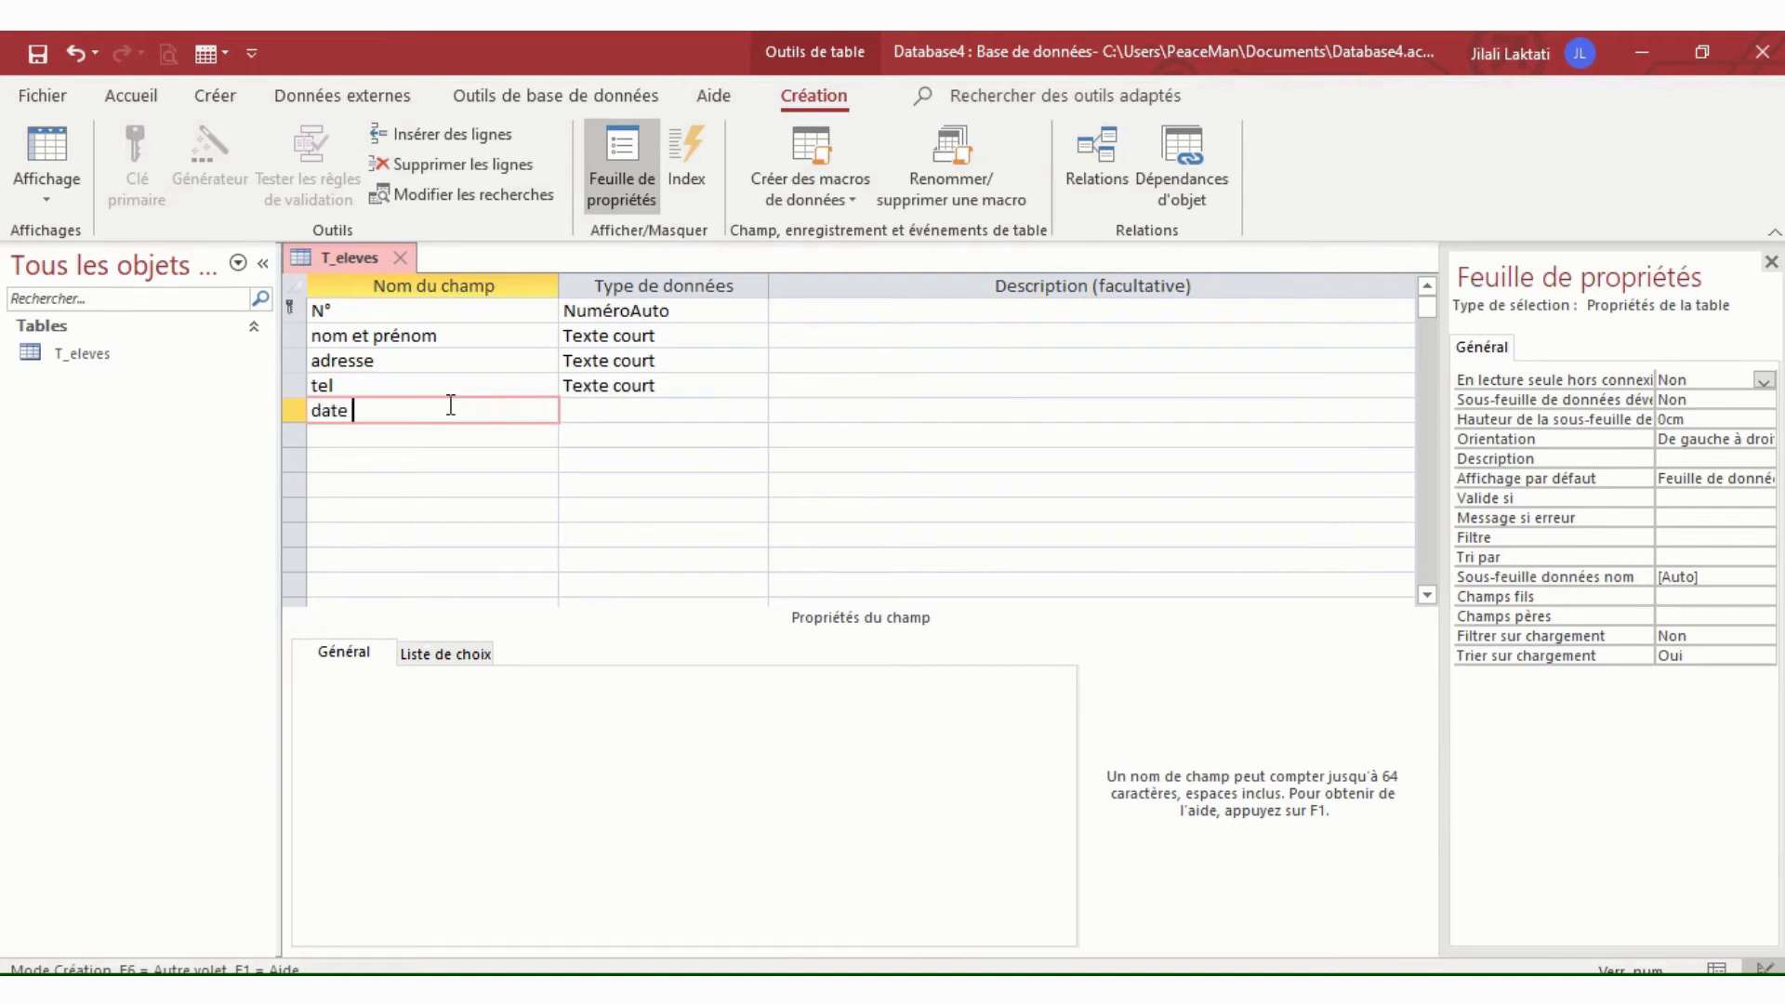
{"action": "type", "text": "de naissance"}
{"action": "left_click", "coordinate": [419, 435]}
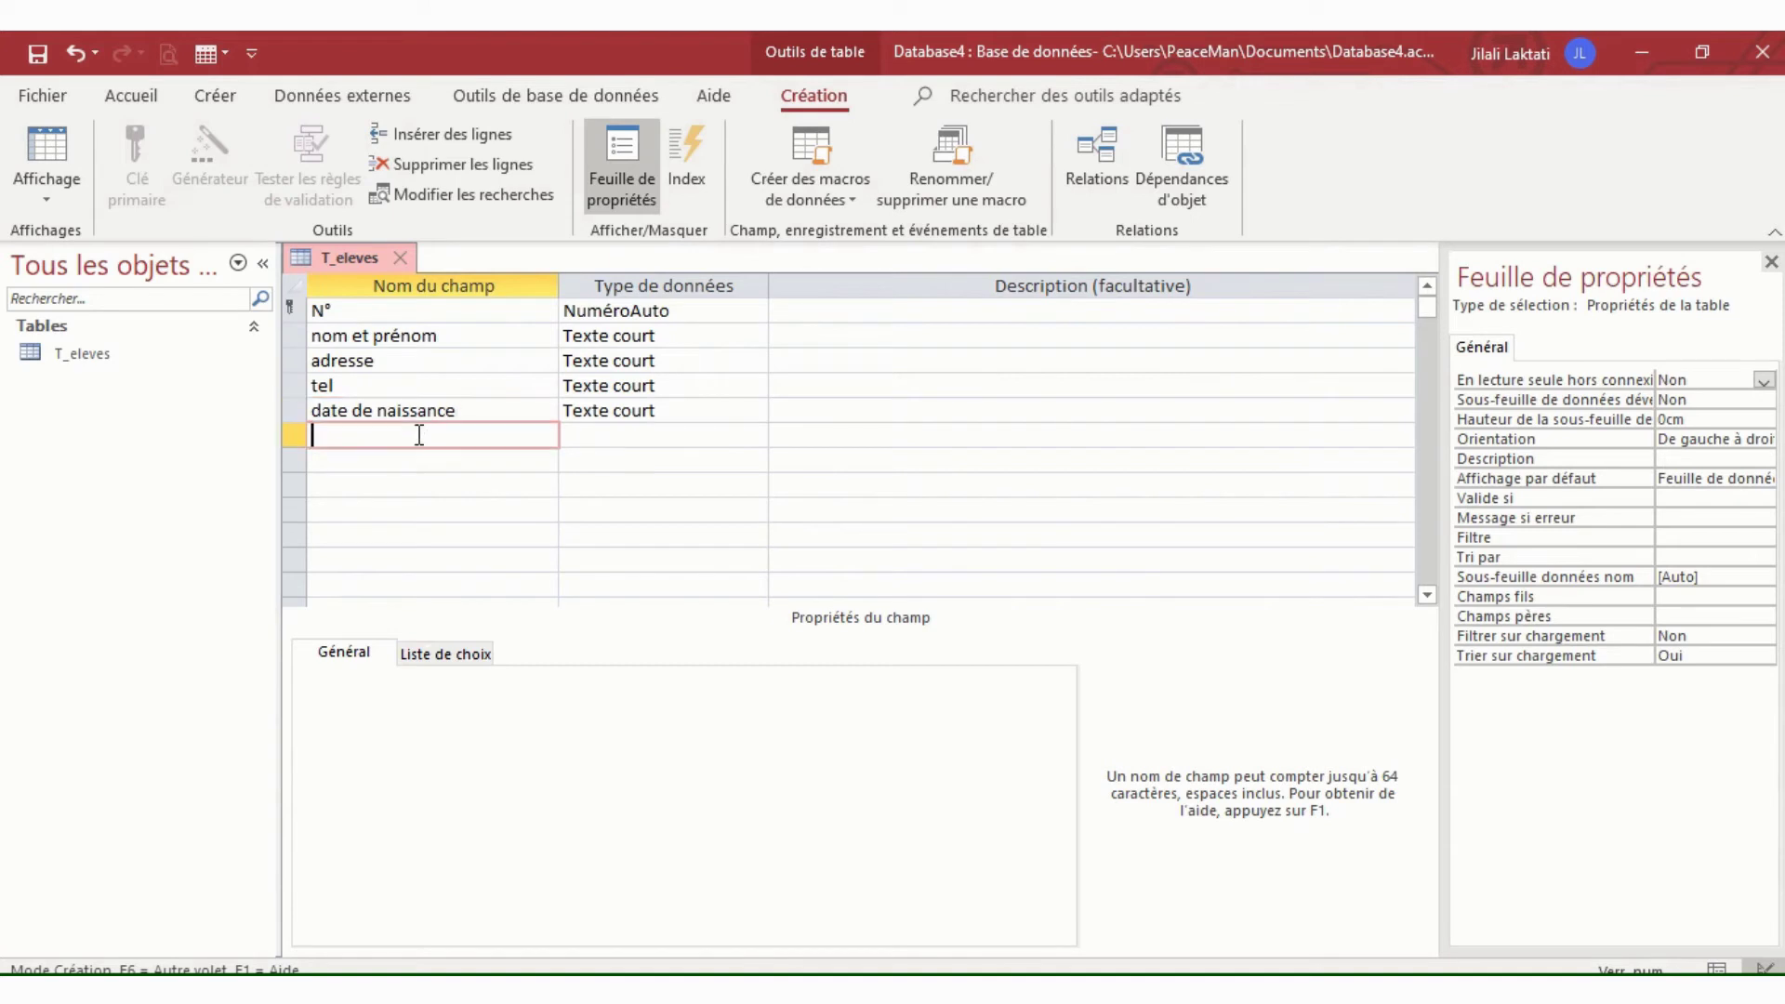
{"action": "type", "text": "ville"}
{"action": "left_click", "coordinate": [585, 435]}
- Set the data type of the "nom et prénom" field to Texte long
{"action": "left_click", "coordinate": [437, 336]}
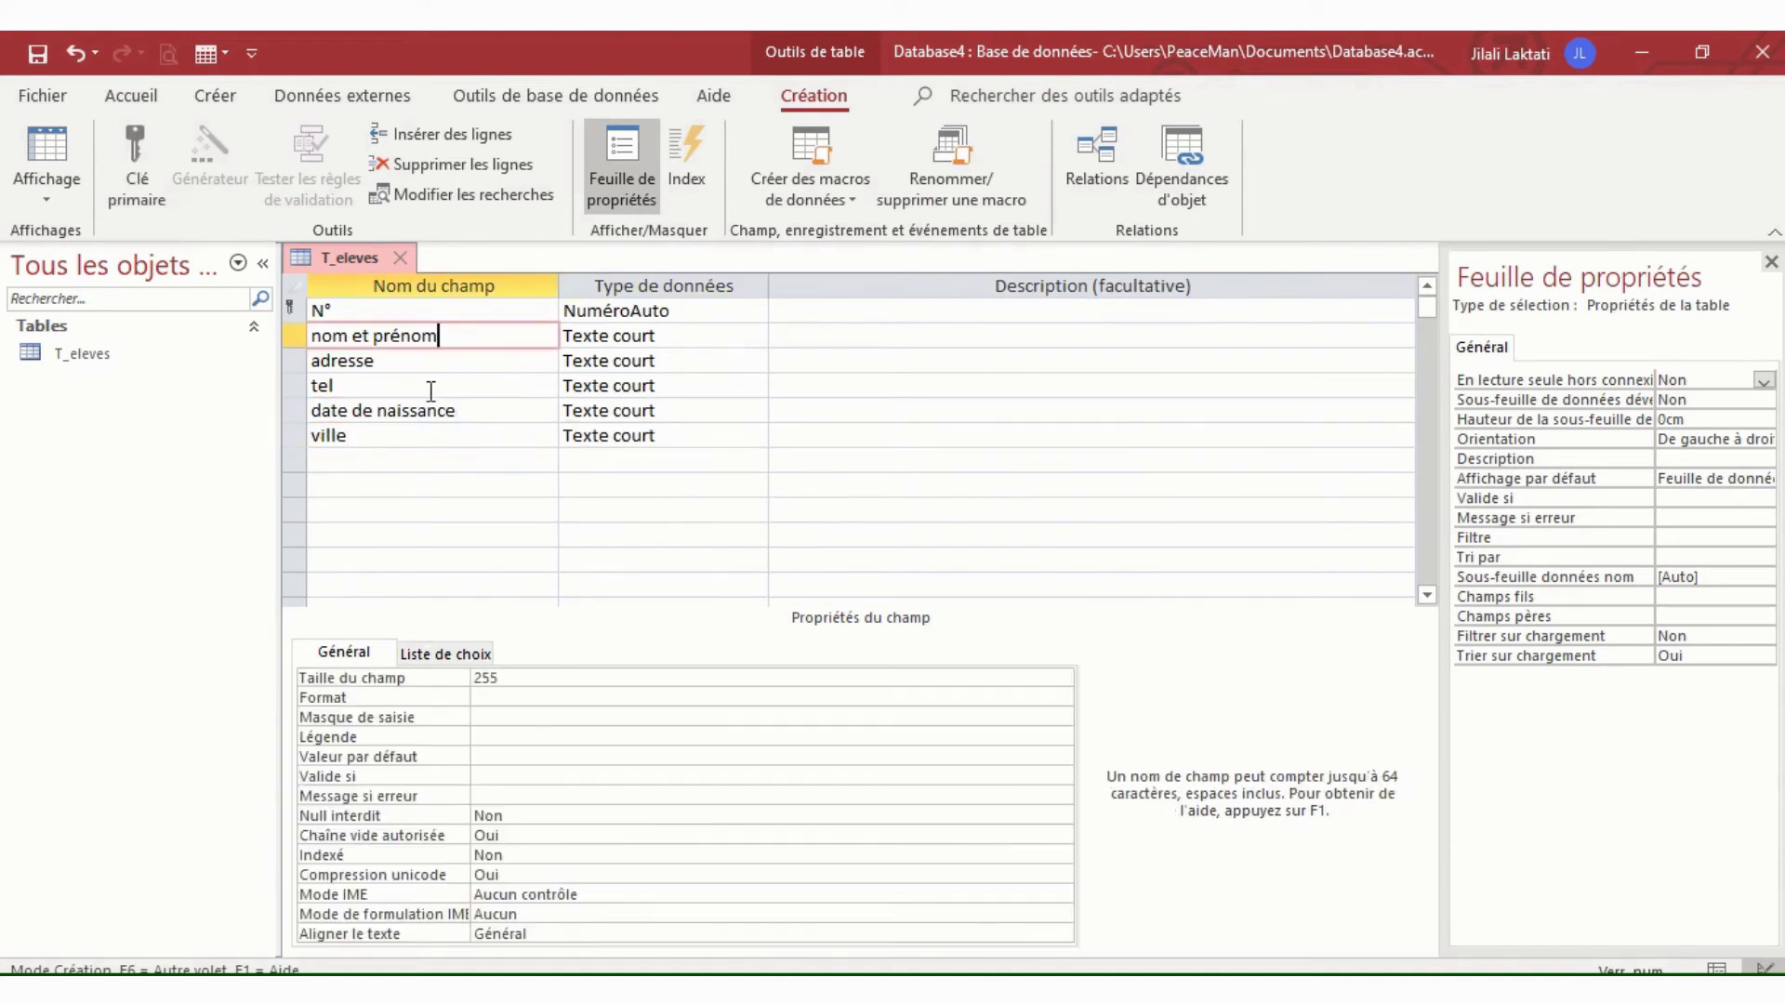
{"action": "left_click_drag", "start_coordinate": [311, 336], "coordinate": [437, 340]}
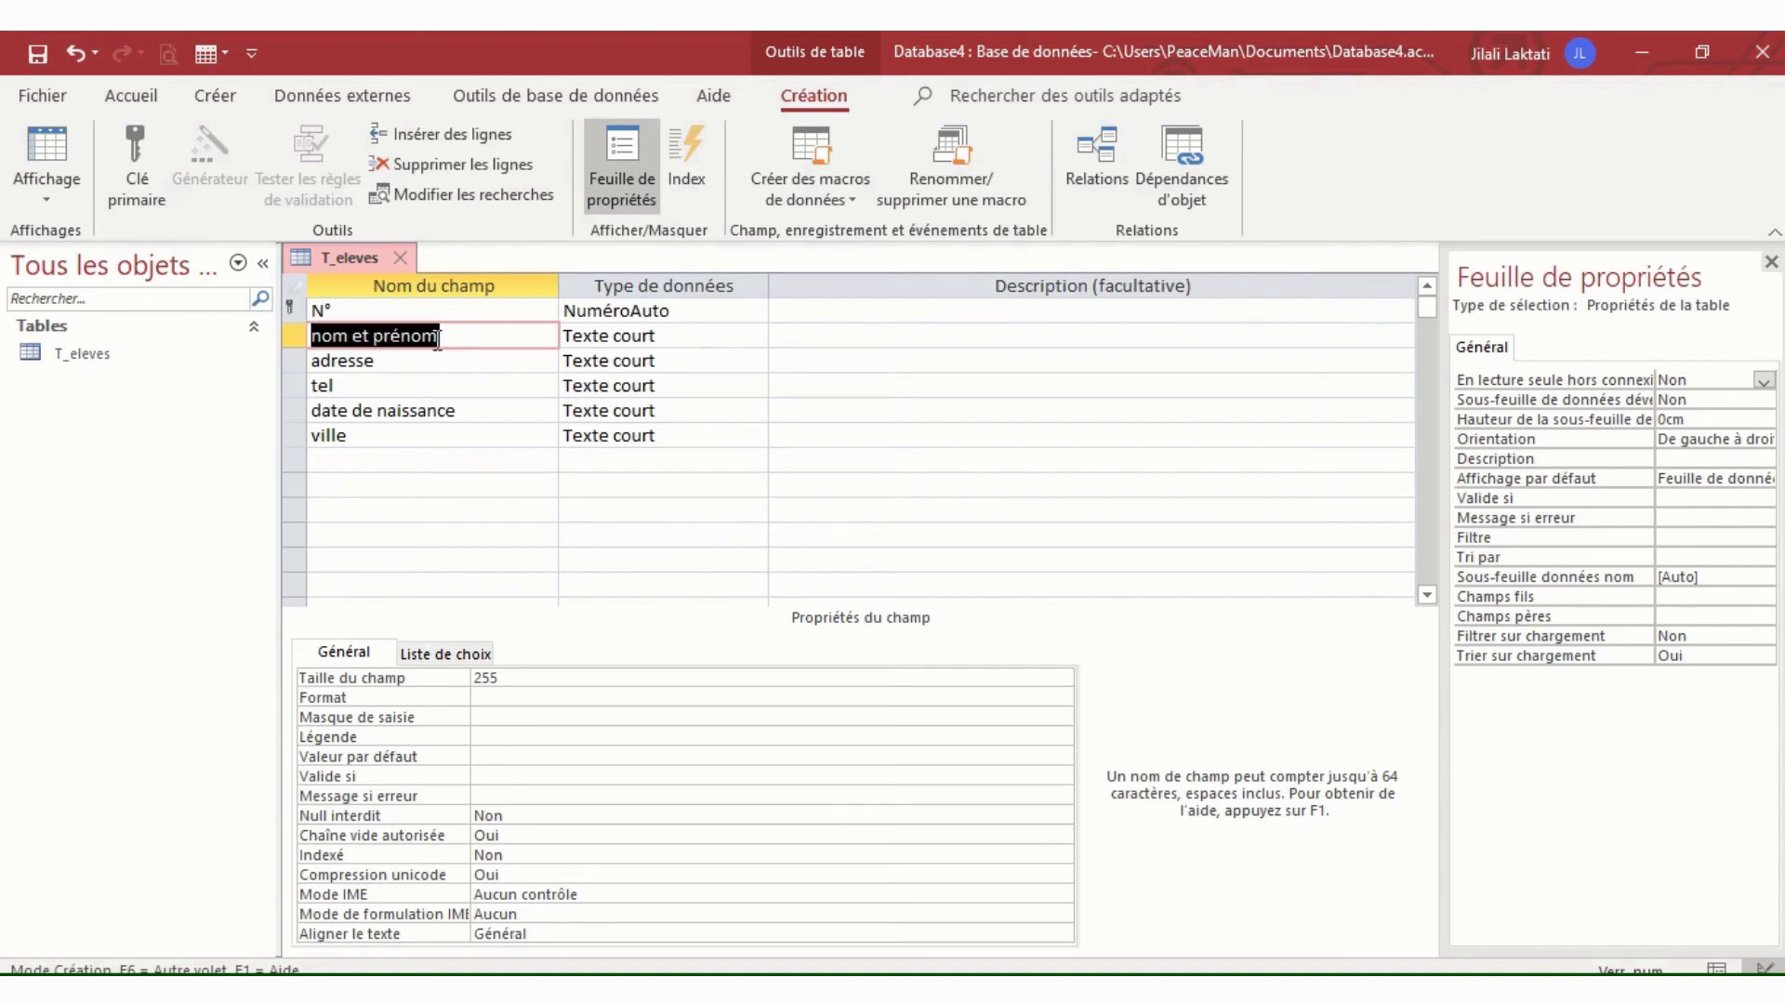
{"action": "left_click", "coordinate": [685, 336]}
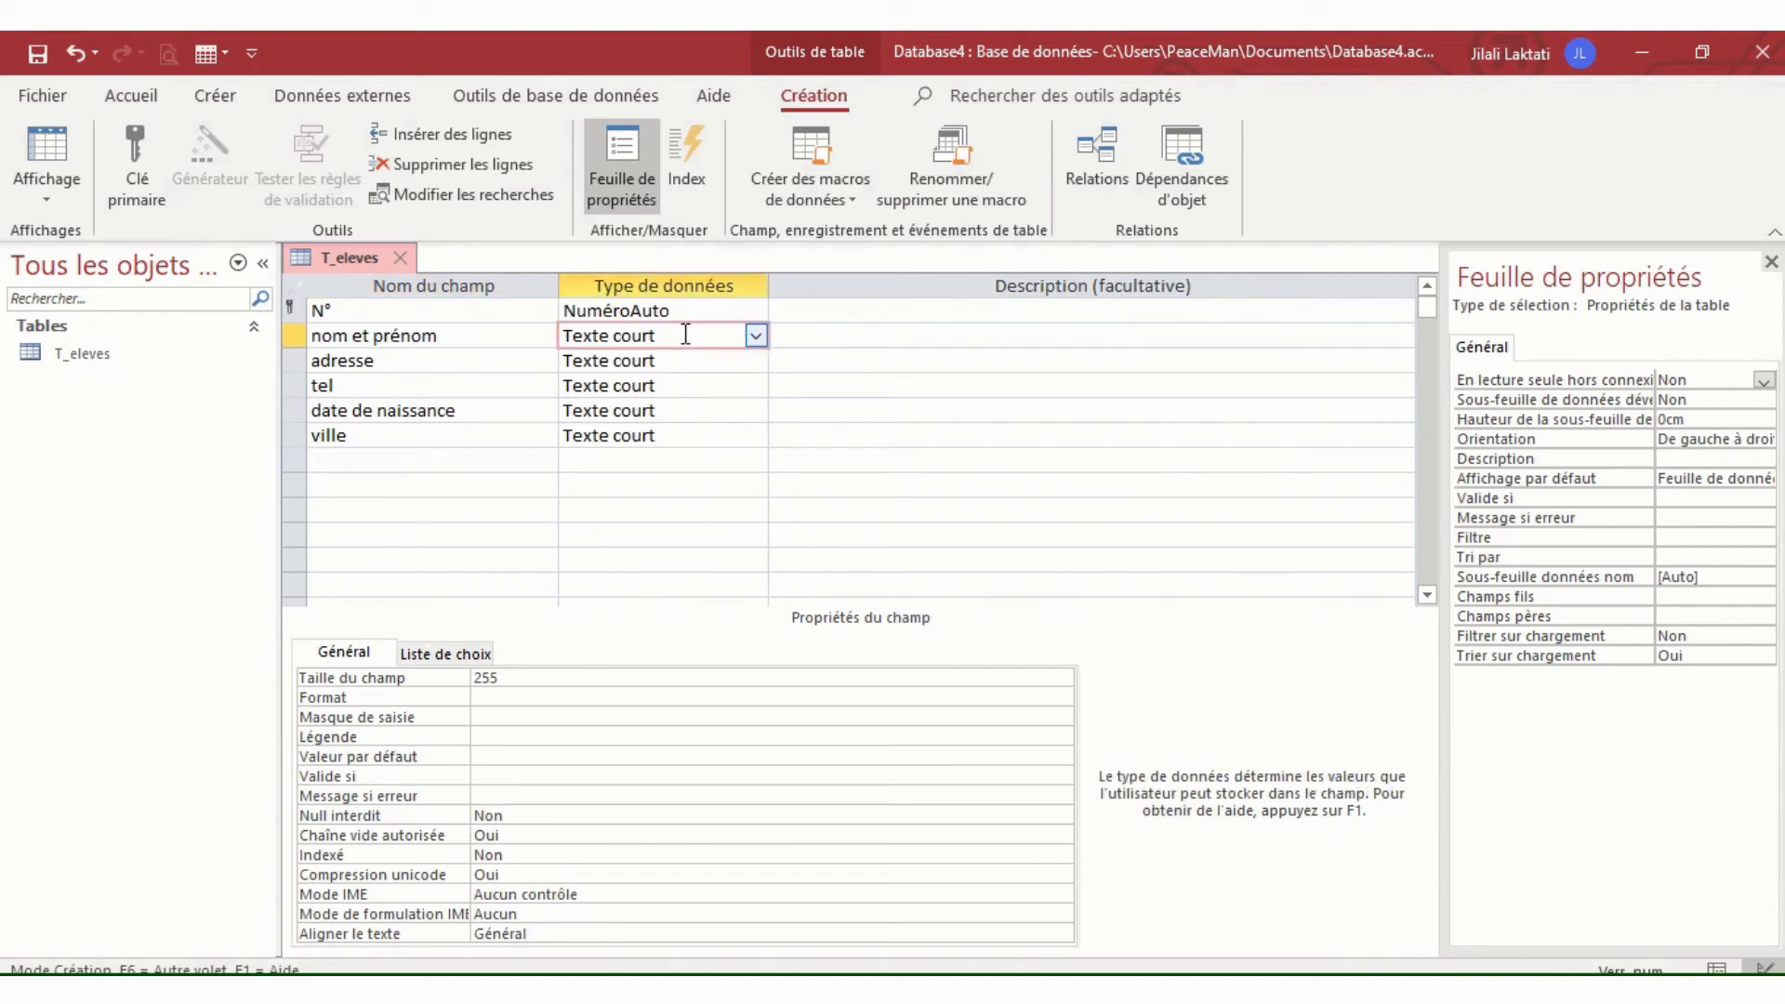
{"action": "left_click", "coordinate": [755, 336]}
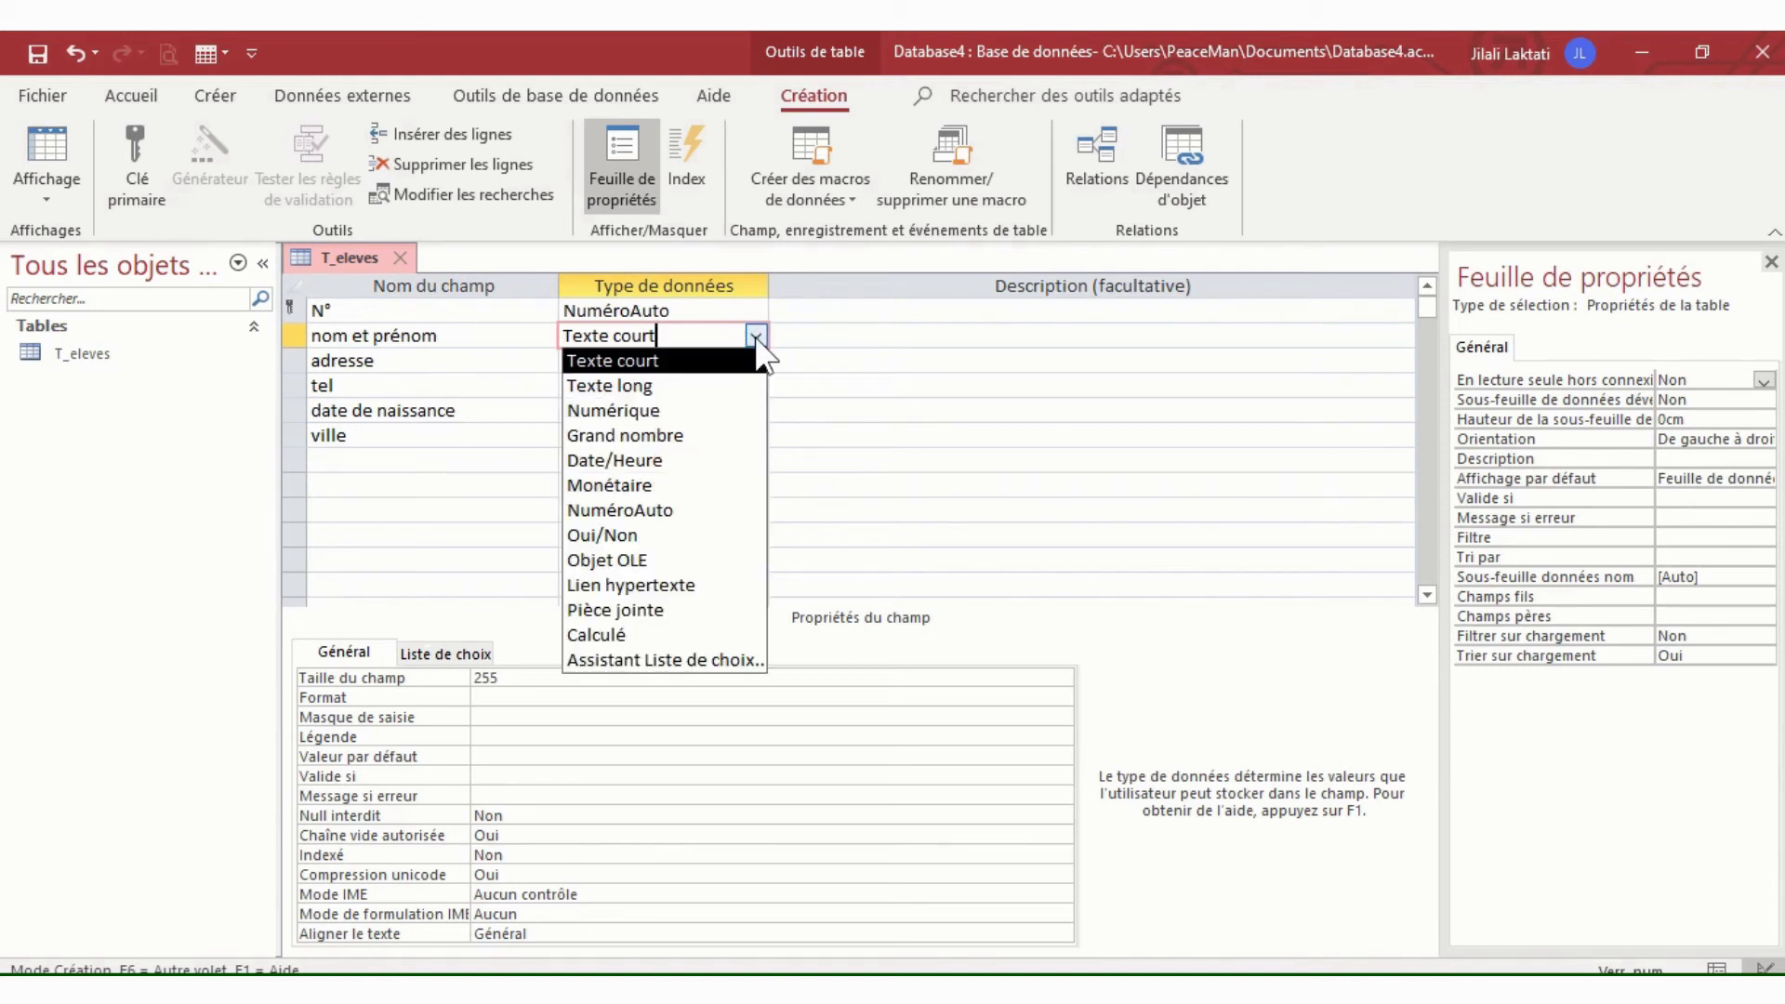
{"action": "left_click", "coordinate": [731, 385]}
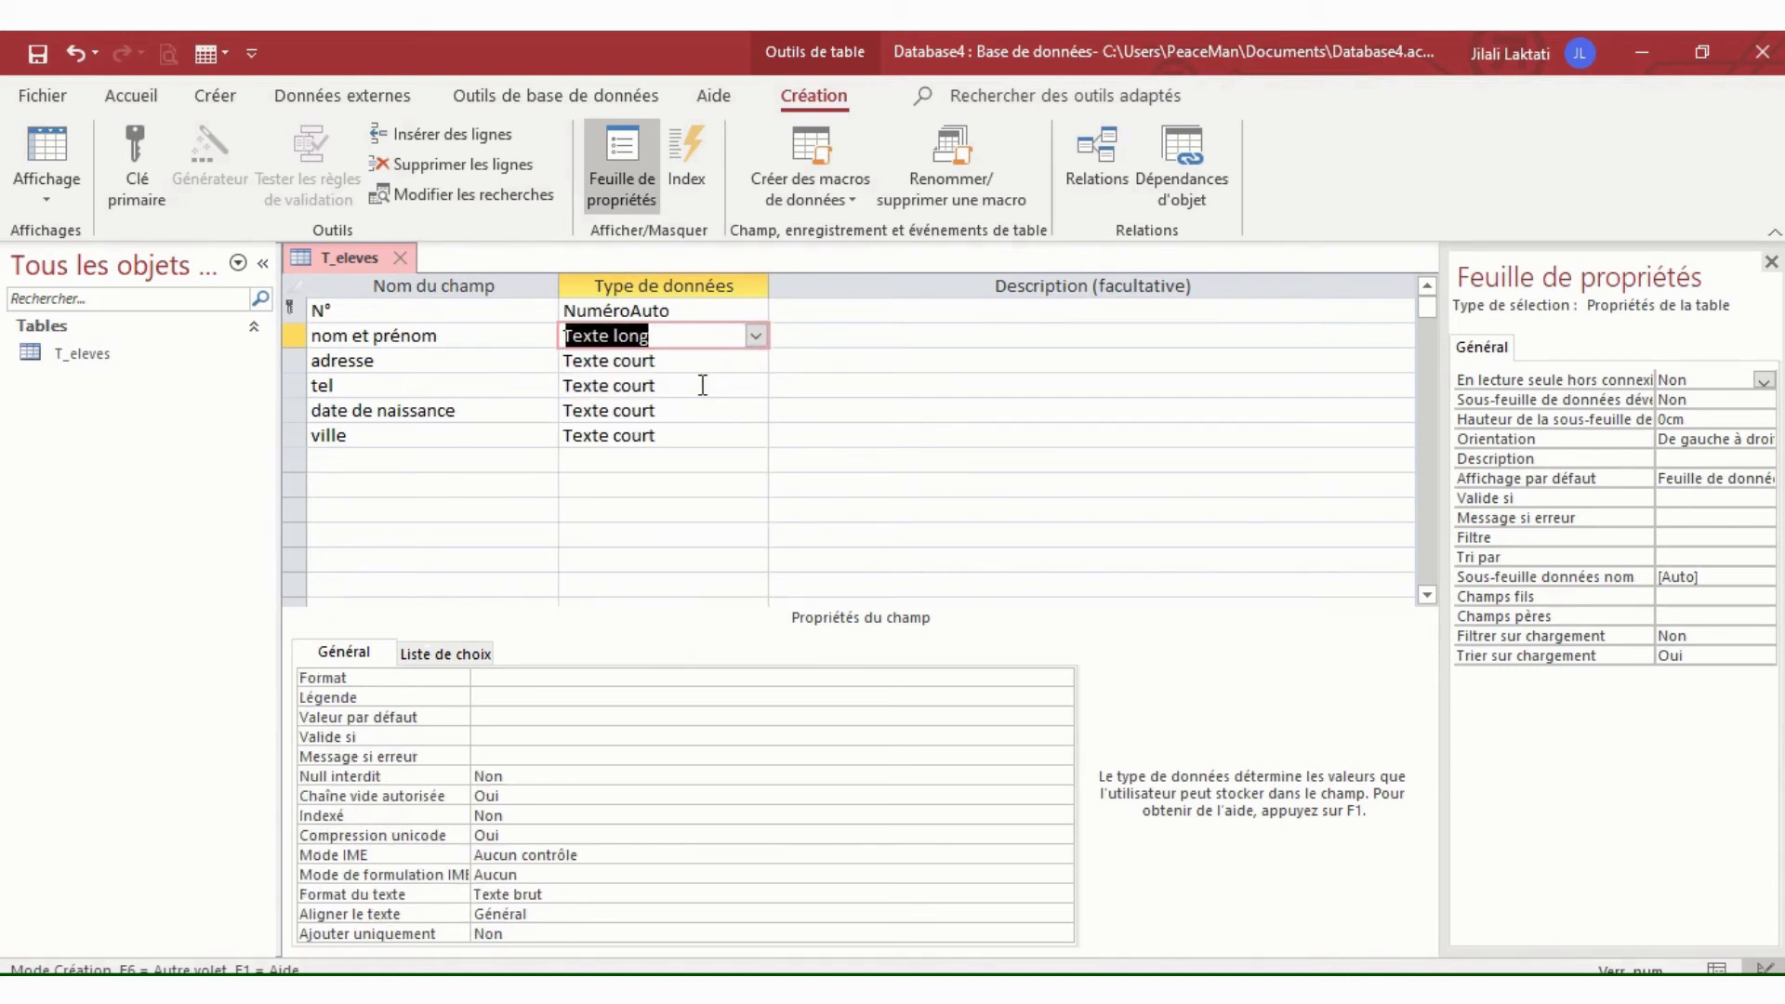
- Set the data type of the "adresse" field to Texte long
{"action": "left_click", "coordinate": [376, 360]}
{"action": "left_click", "coordinate": [671, 361]}
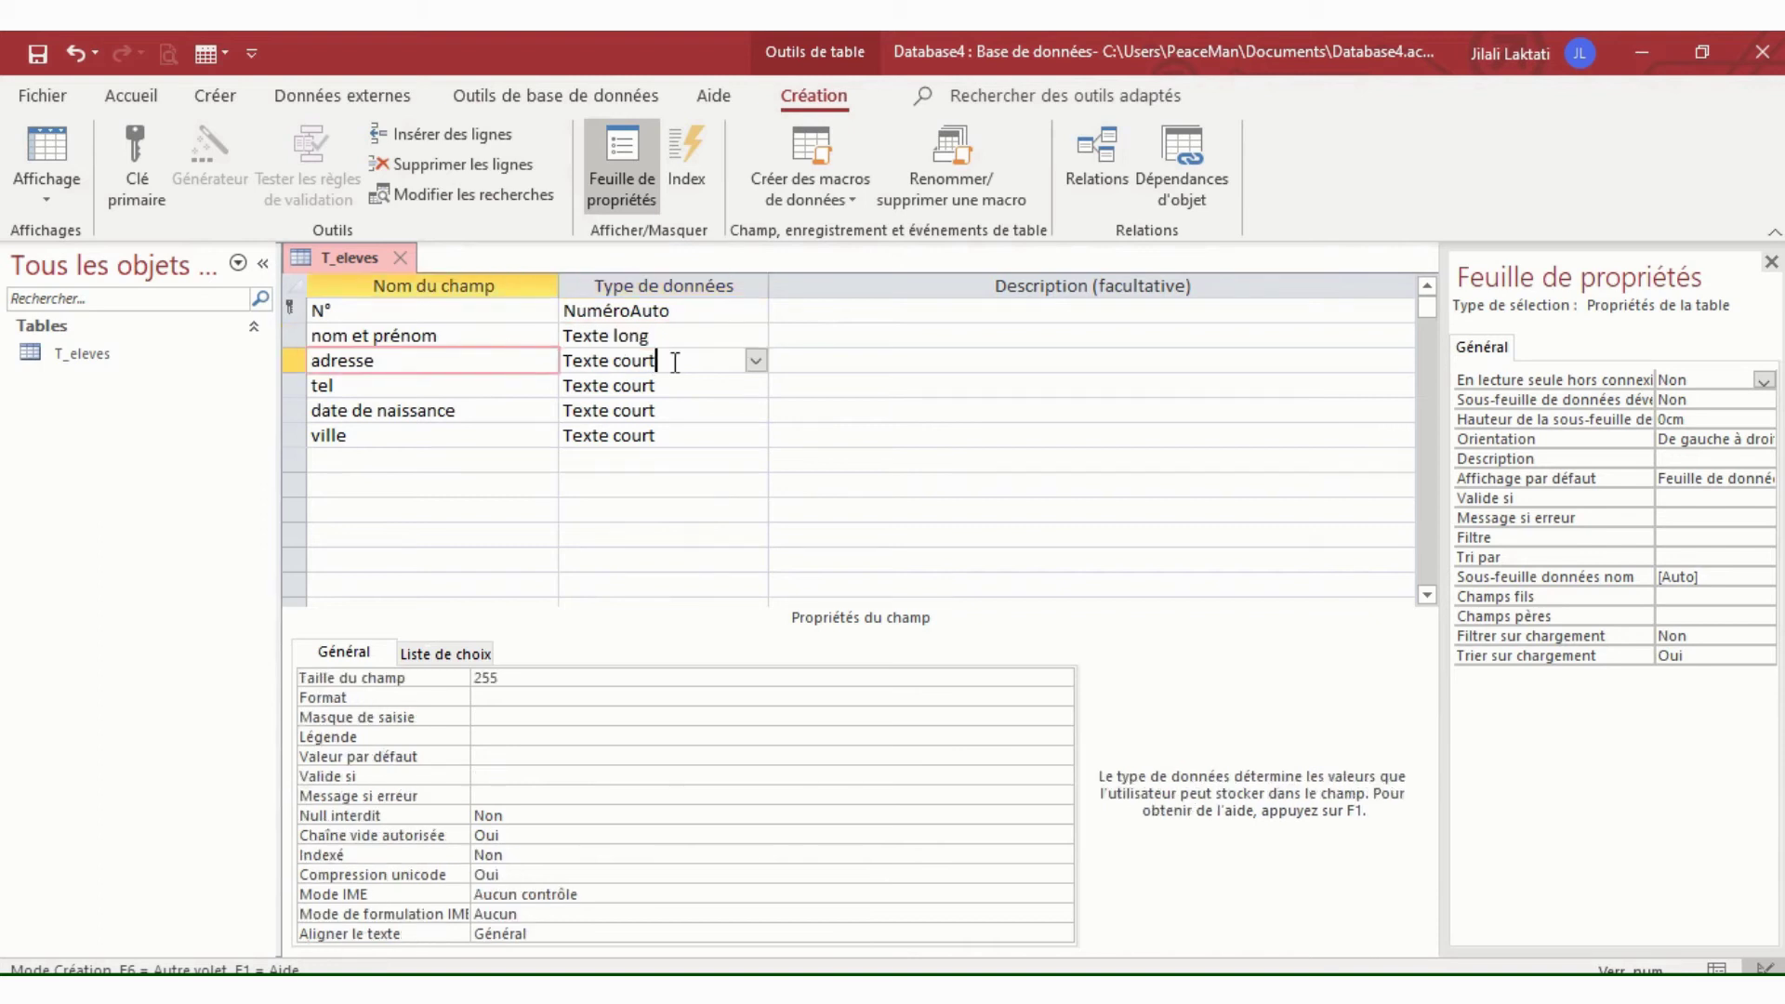
{"action": "left_click", "coordinate": [755, 360]}
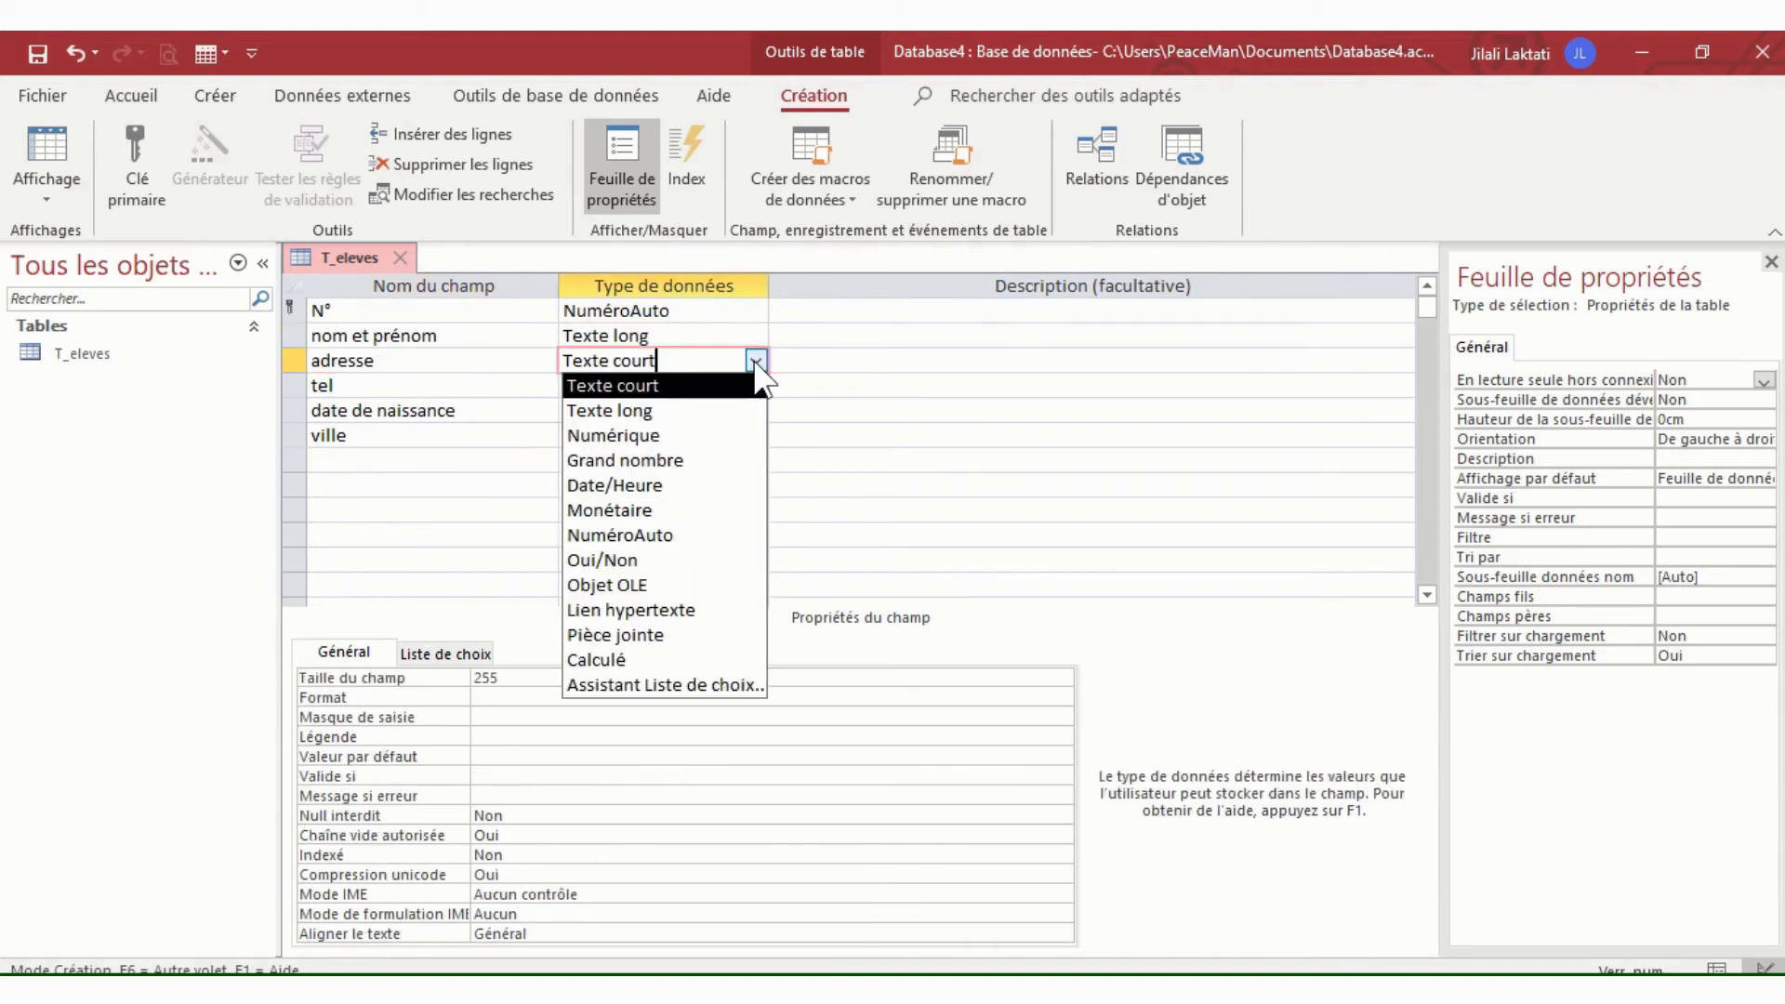
{"action": "left_click", "coordinate": [688, 411]}
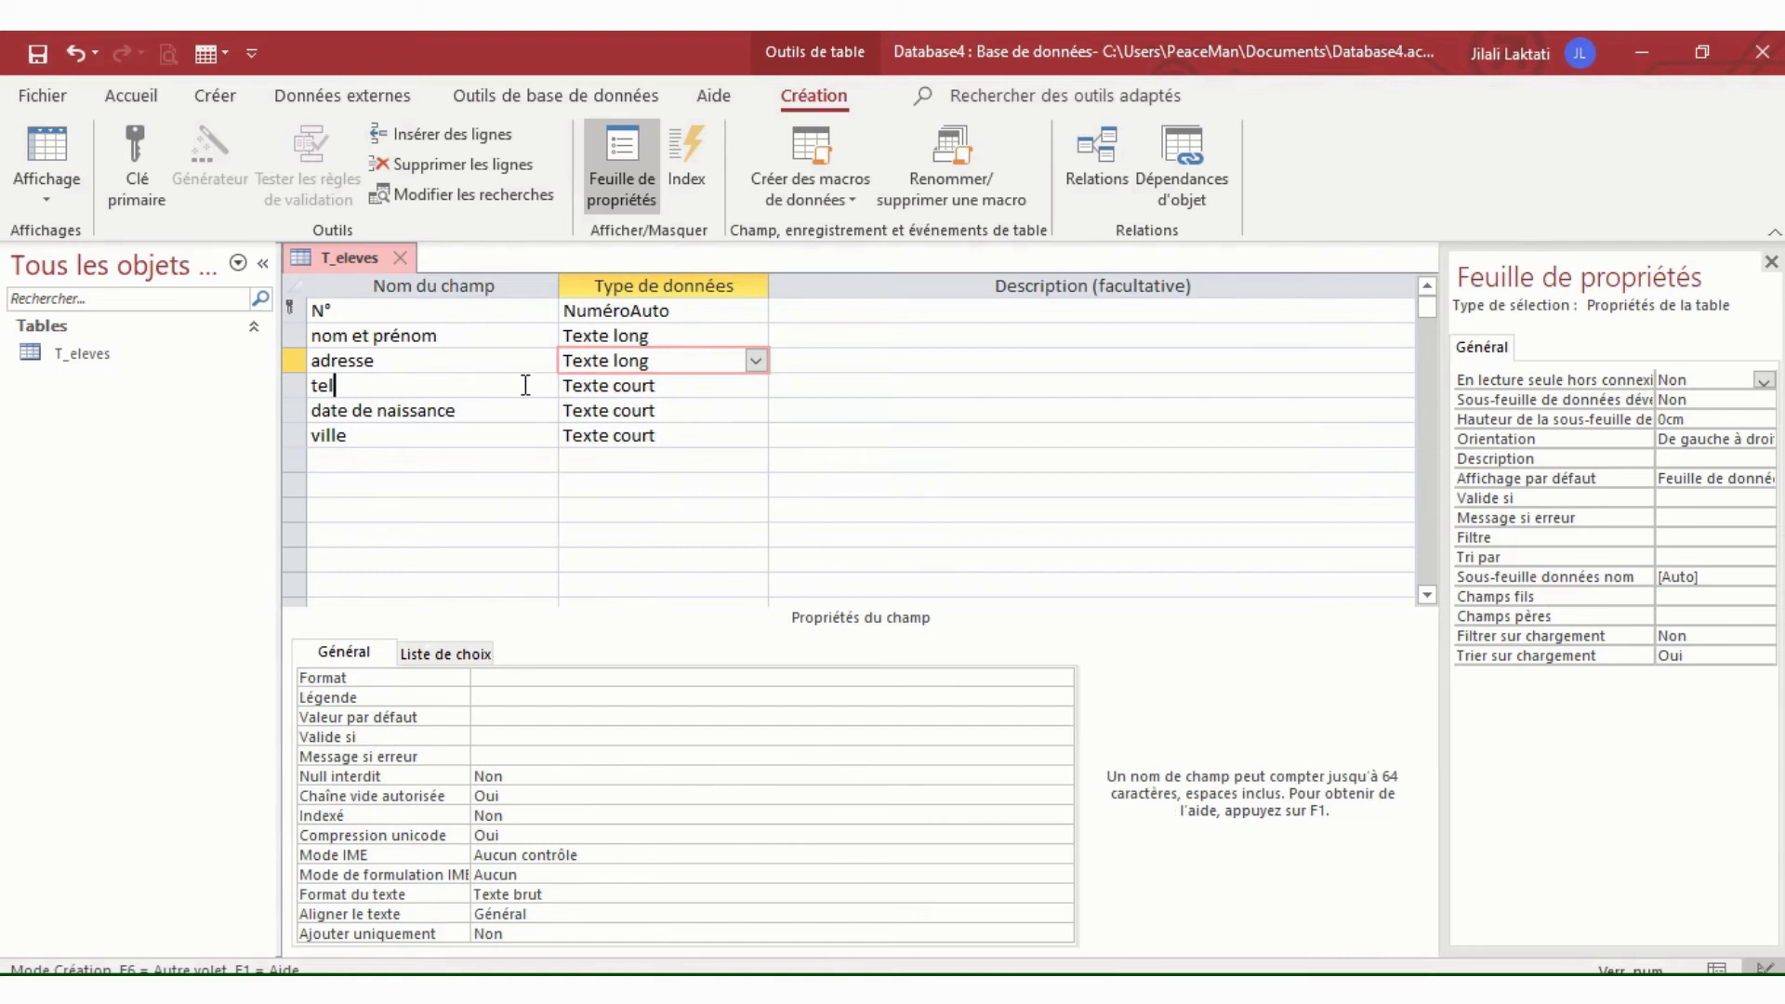
- Set the data type of the "tel" field to Numérique
{"action": "left_click", "coordinate": [335, 386]}
{"action": "left_click", "coordinate": [662, 387]}
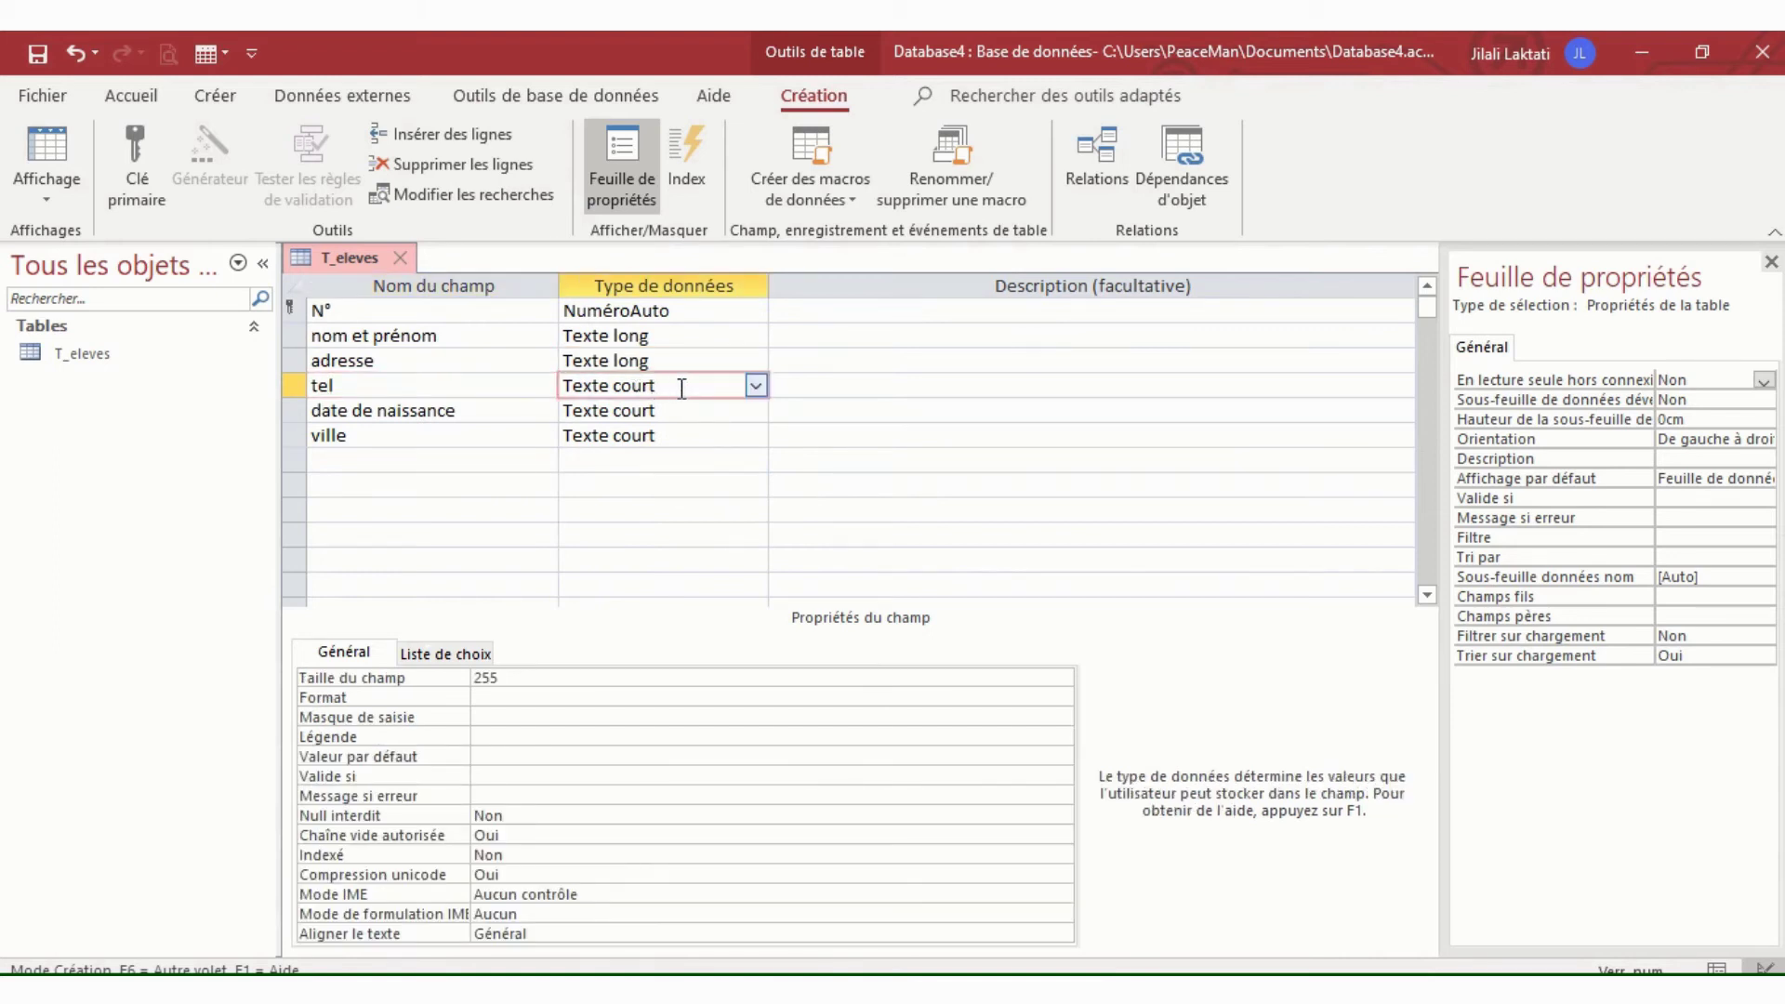
{"action": "left_click", "coordinate": [756, 386]}
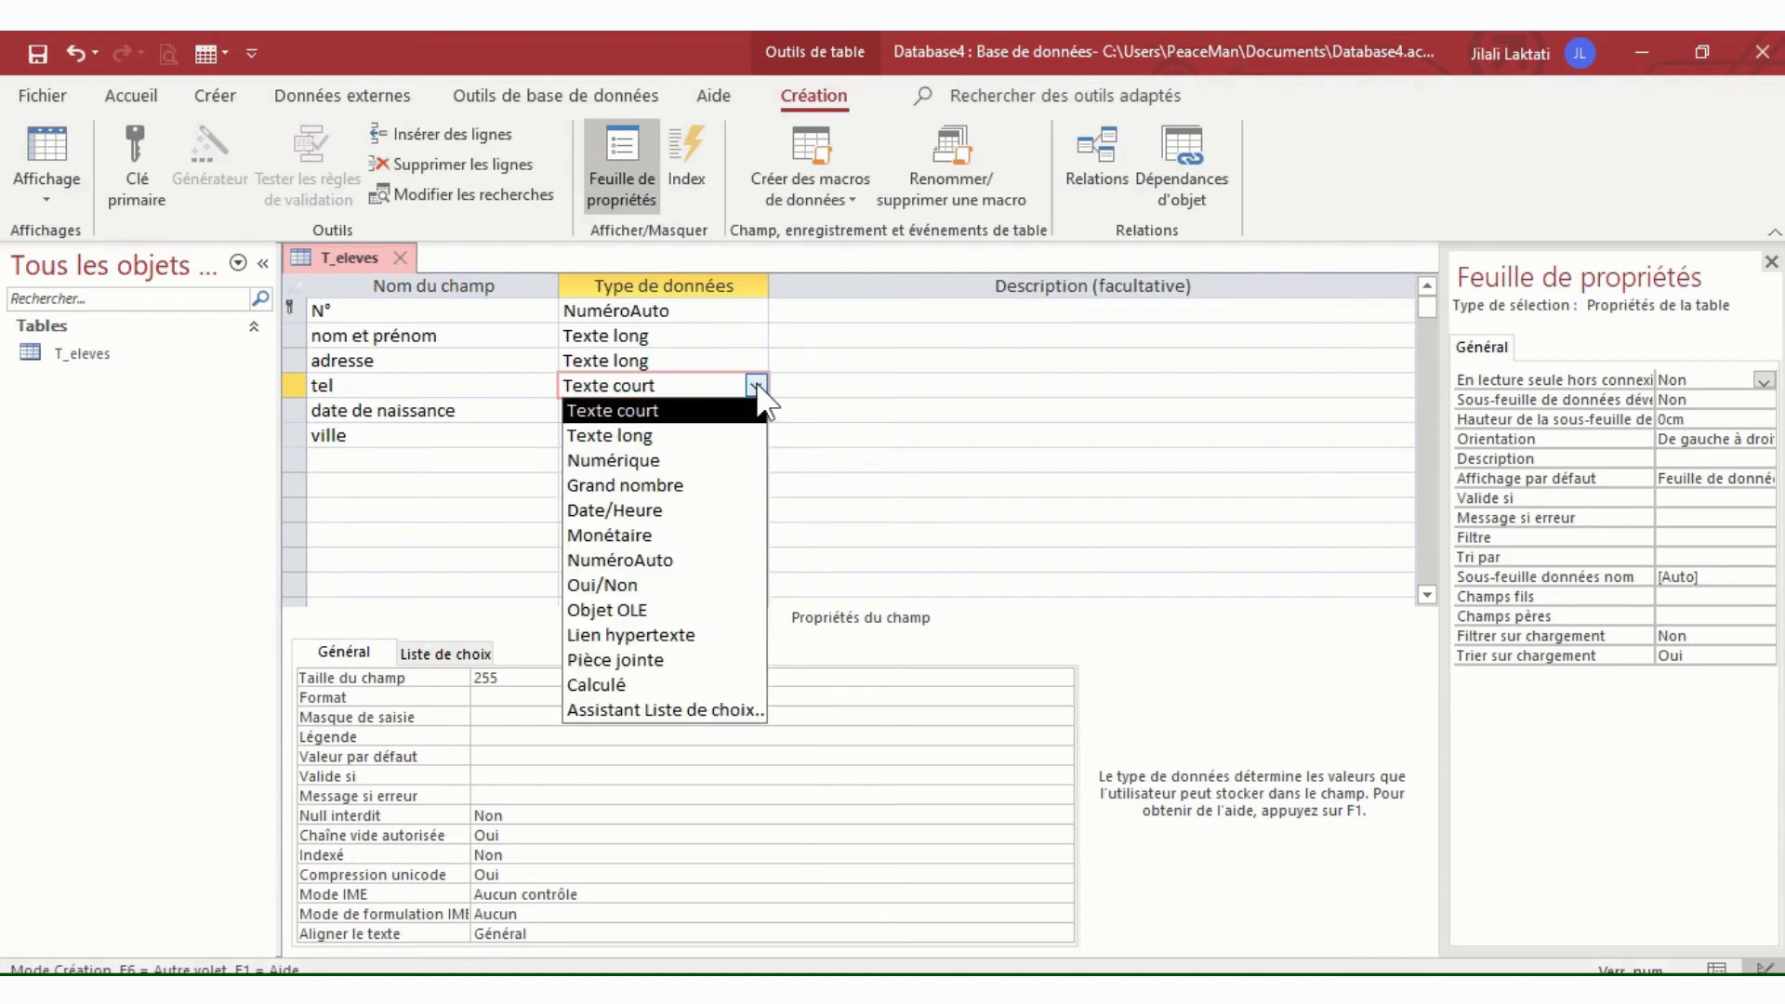
{"action": "left_click", "coordinate": [697, 460]}
- Set the data type of the "date de naissance" field to Date/Heure
{"action": "left_click", "coordinate": [513, 410]}
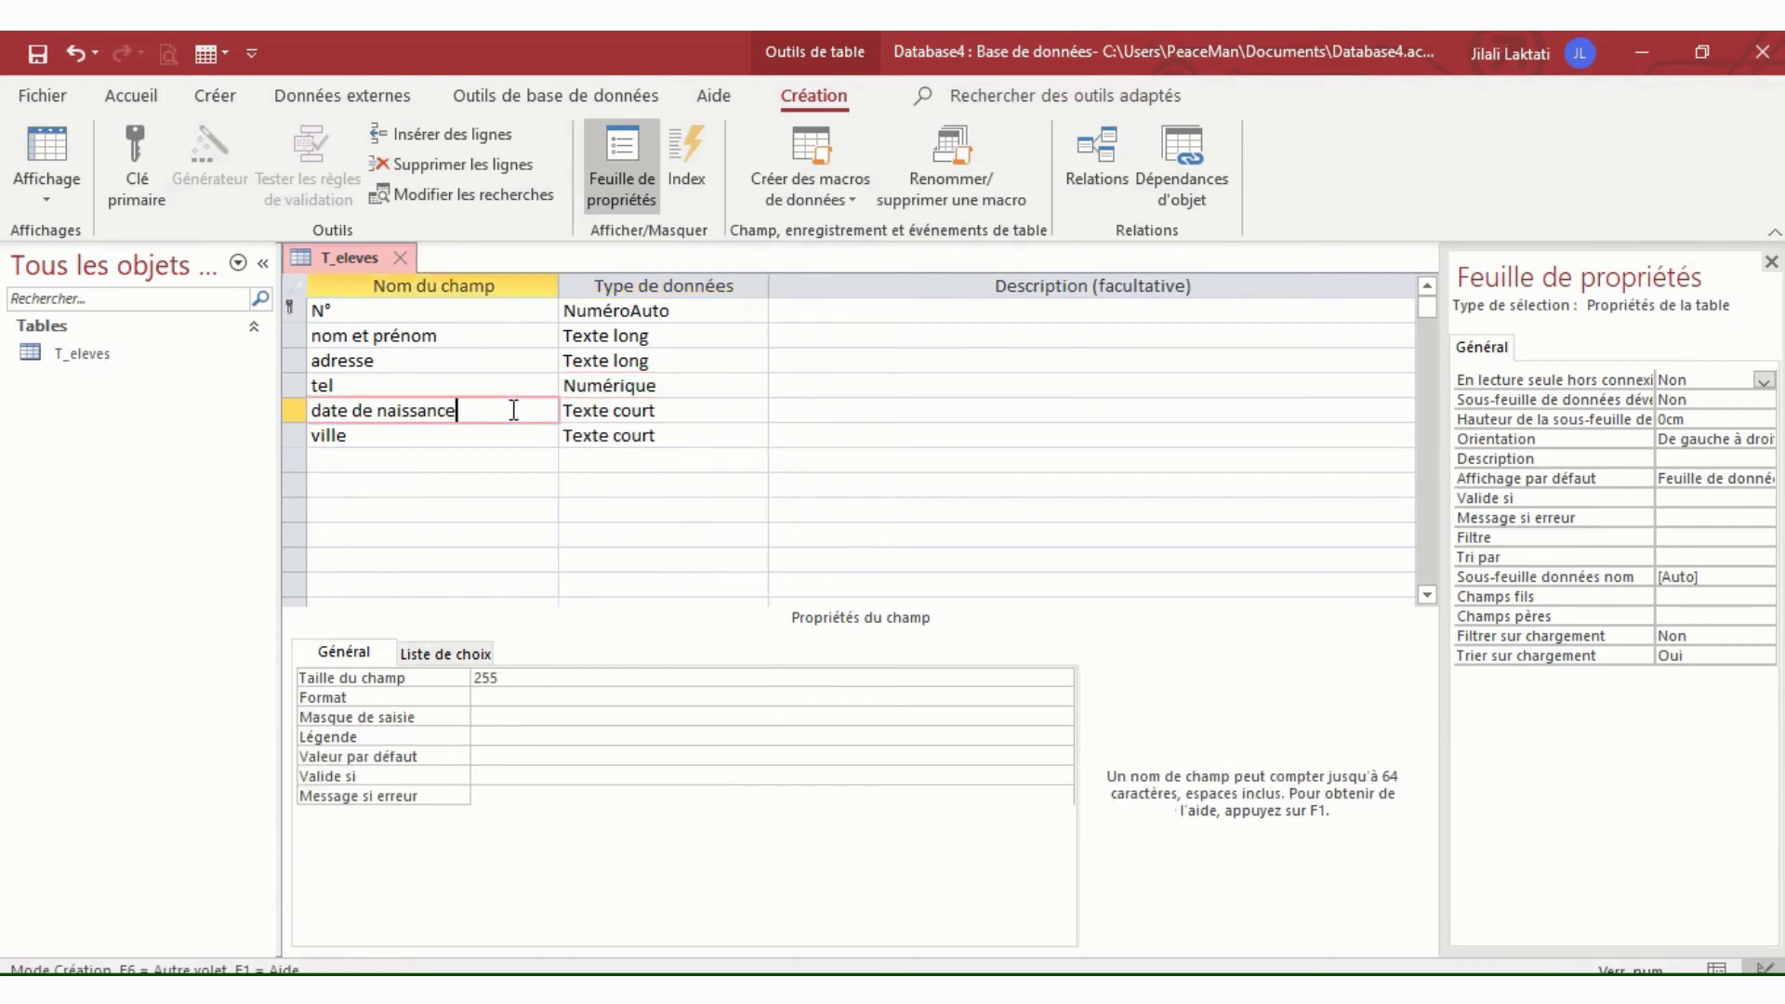
{"action": "left_click", "coordinate": [672, 408]}
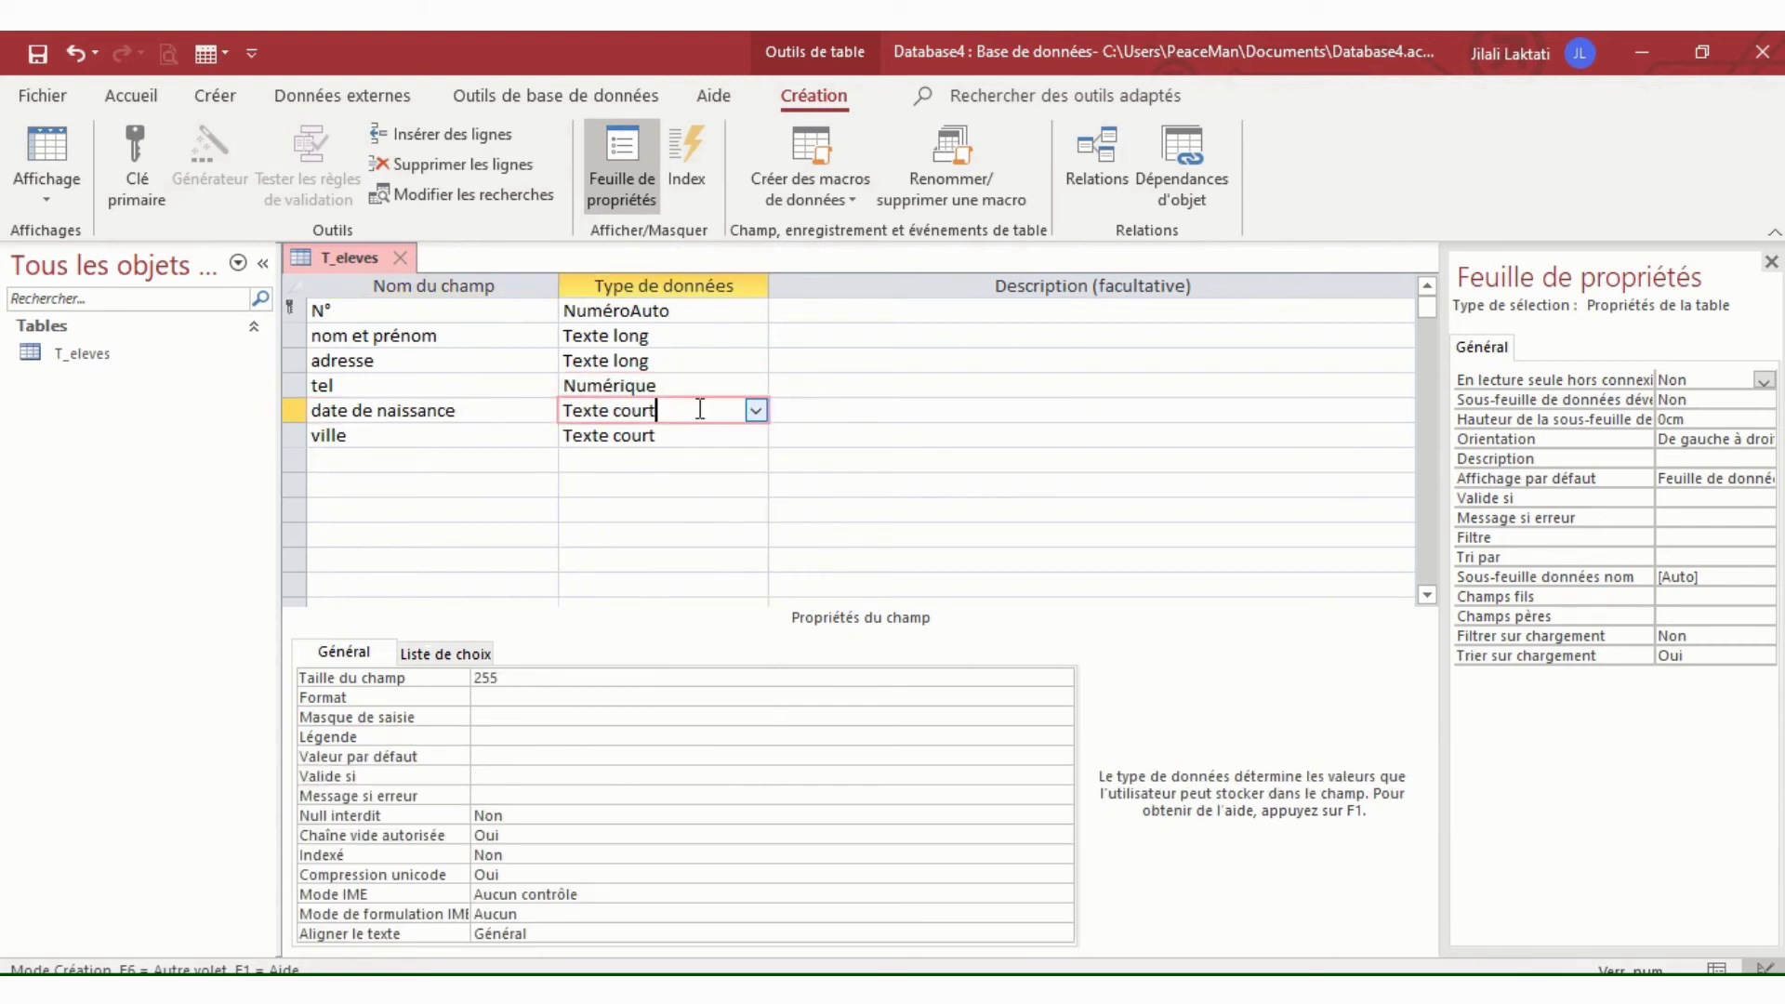
{"action": "left_click", "coordinate": [756, 410]}
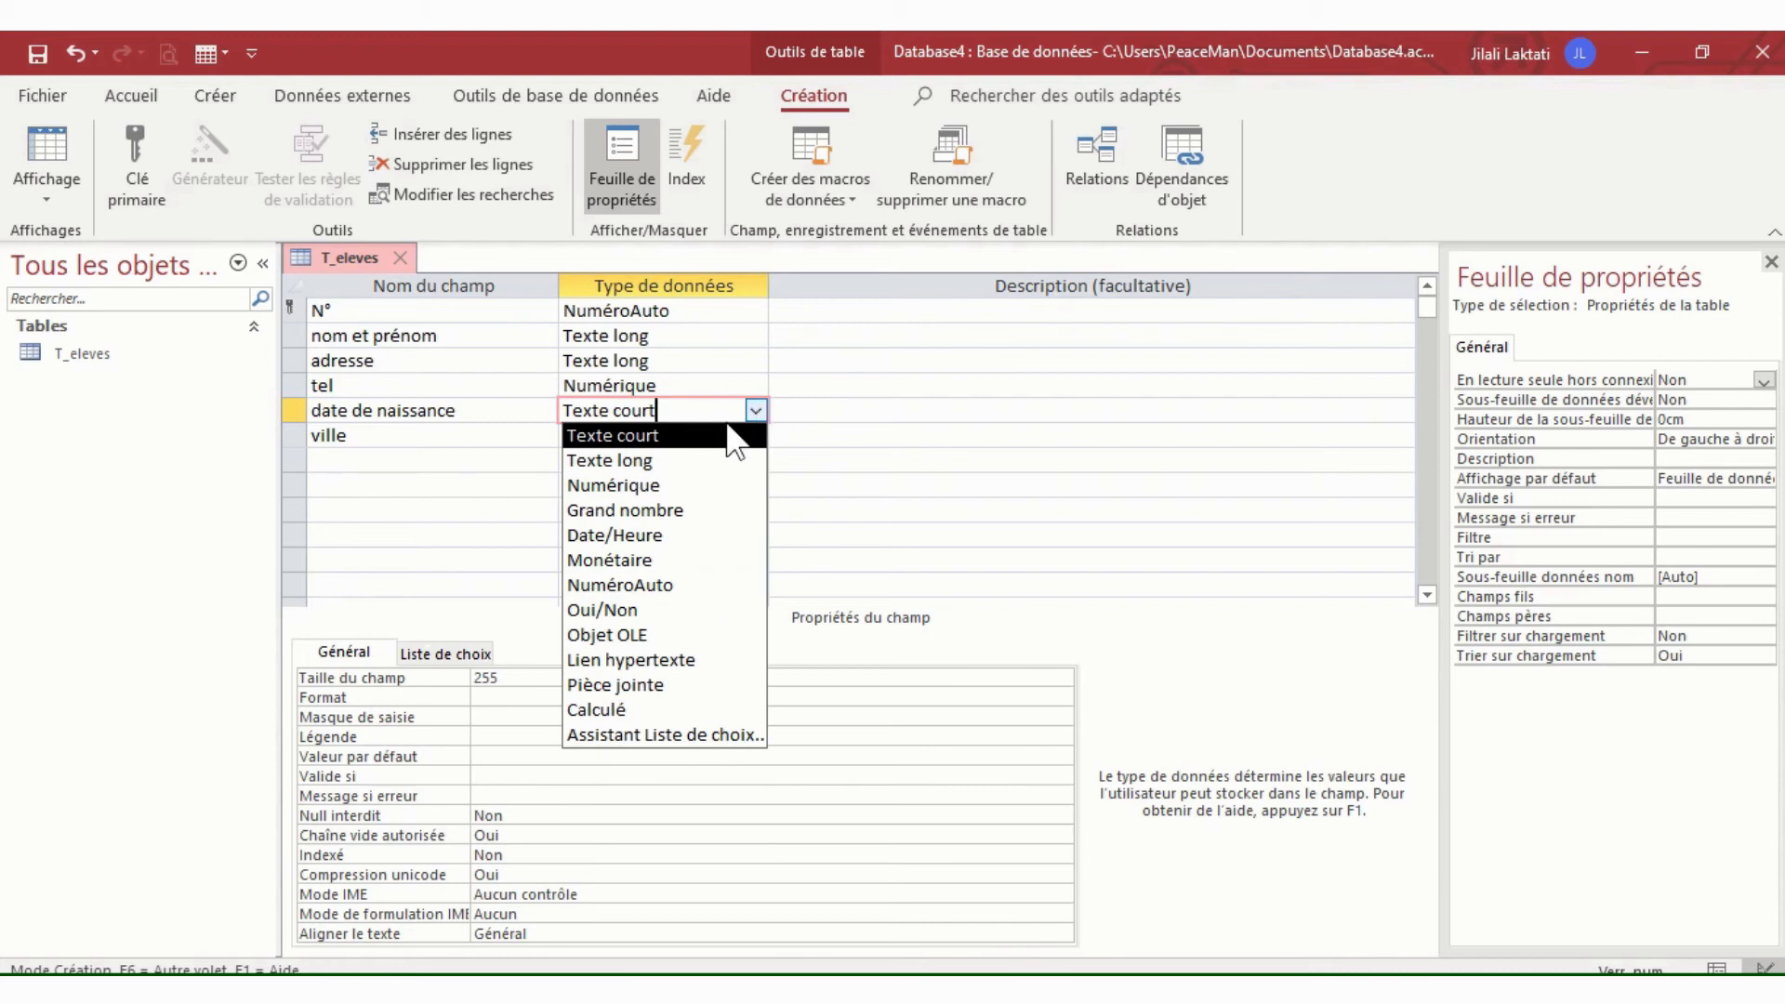
{"action": "left_click", "coordinate": [695, 536]}
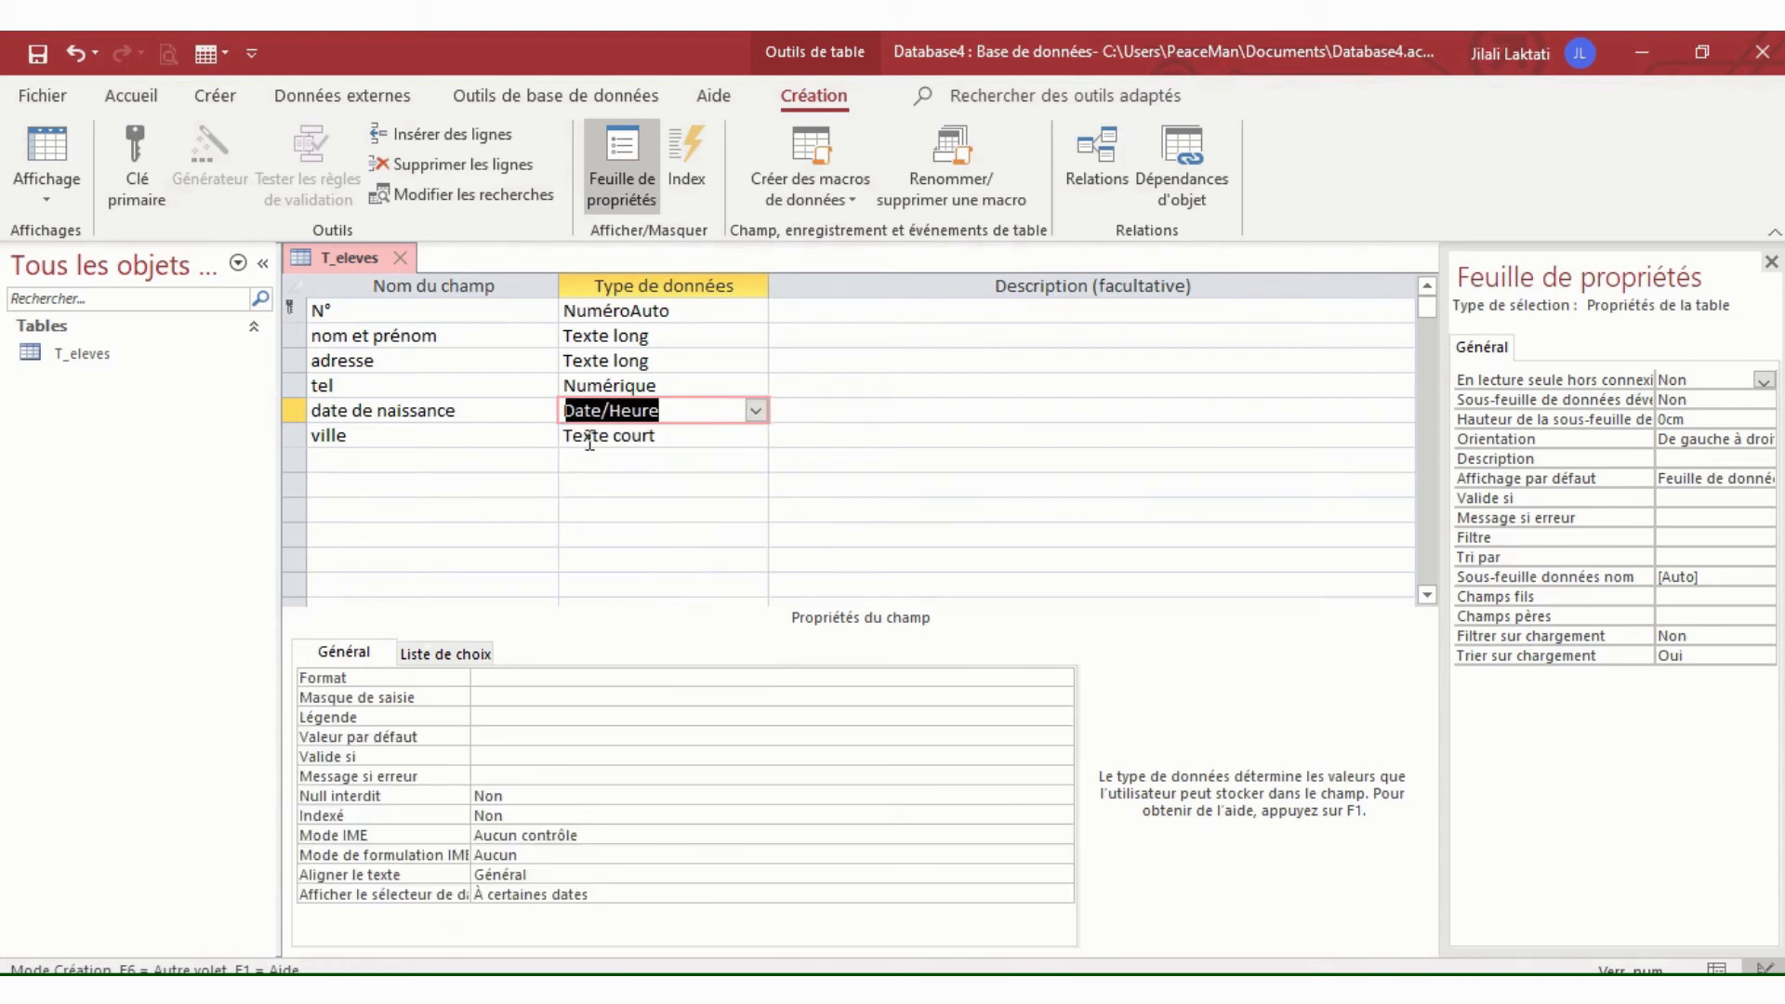
- Start the Assistant Liste de choix for the "ville" field and choose to enter the list values manually
{"action": "left_click", "coordinate": [503, 435]}
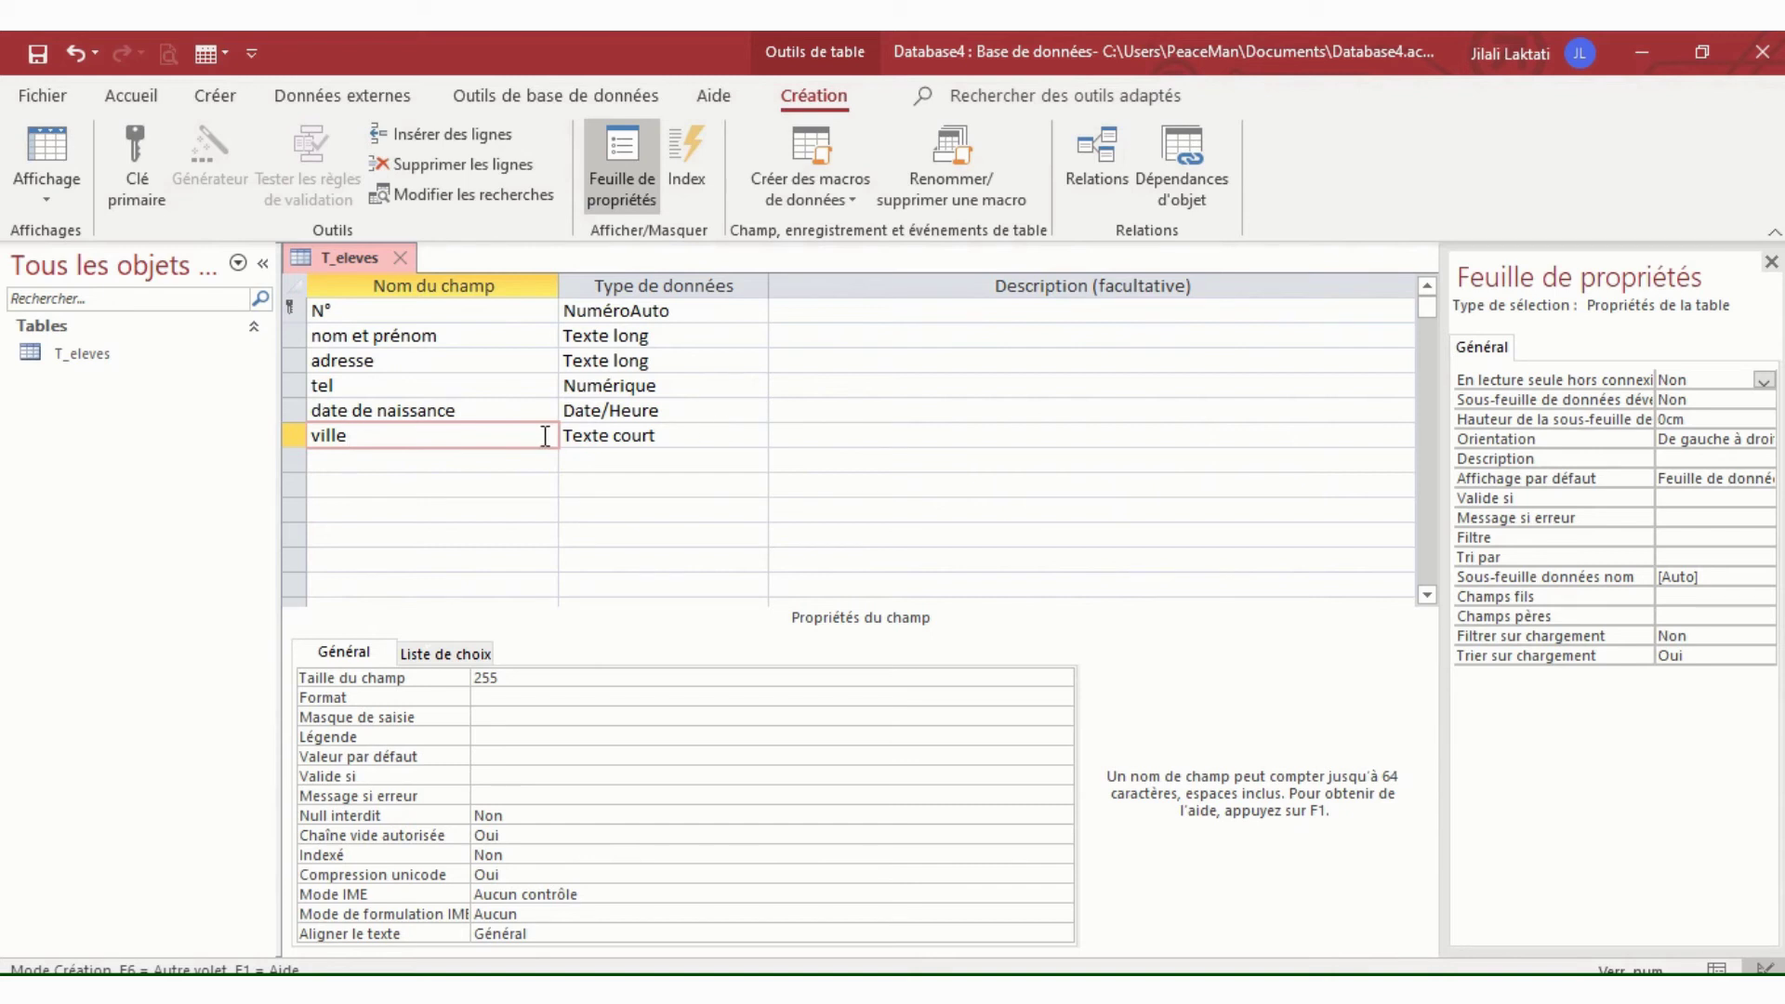
{"action": "left_click", "coordinate": [725, 436]}
{"action": "left_click", "coordinate": [756, 435]}
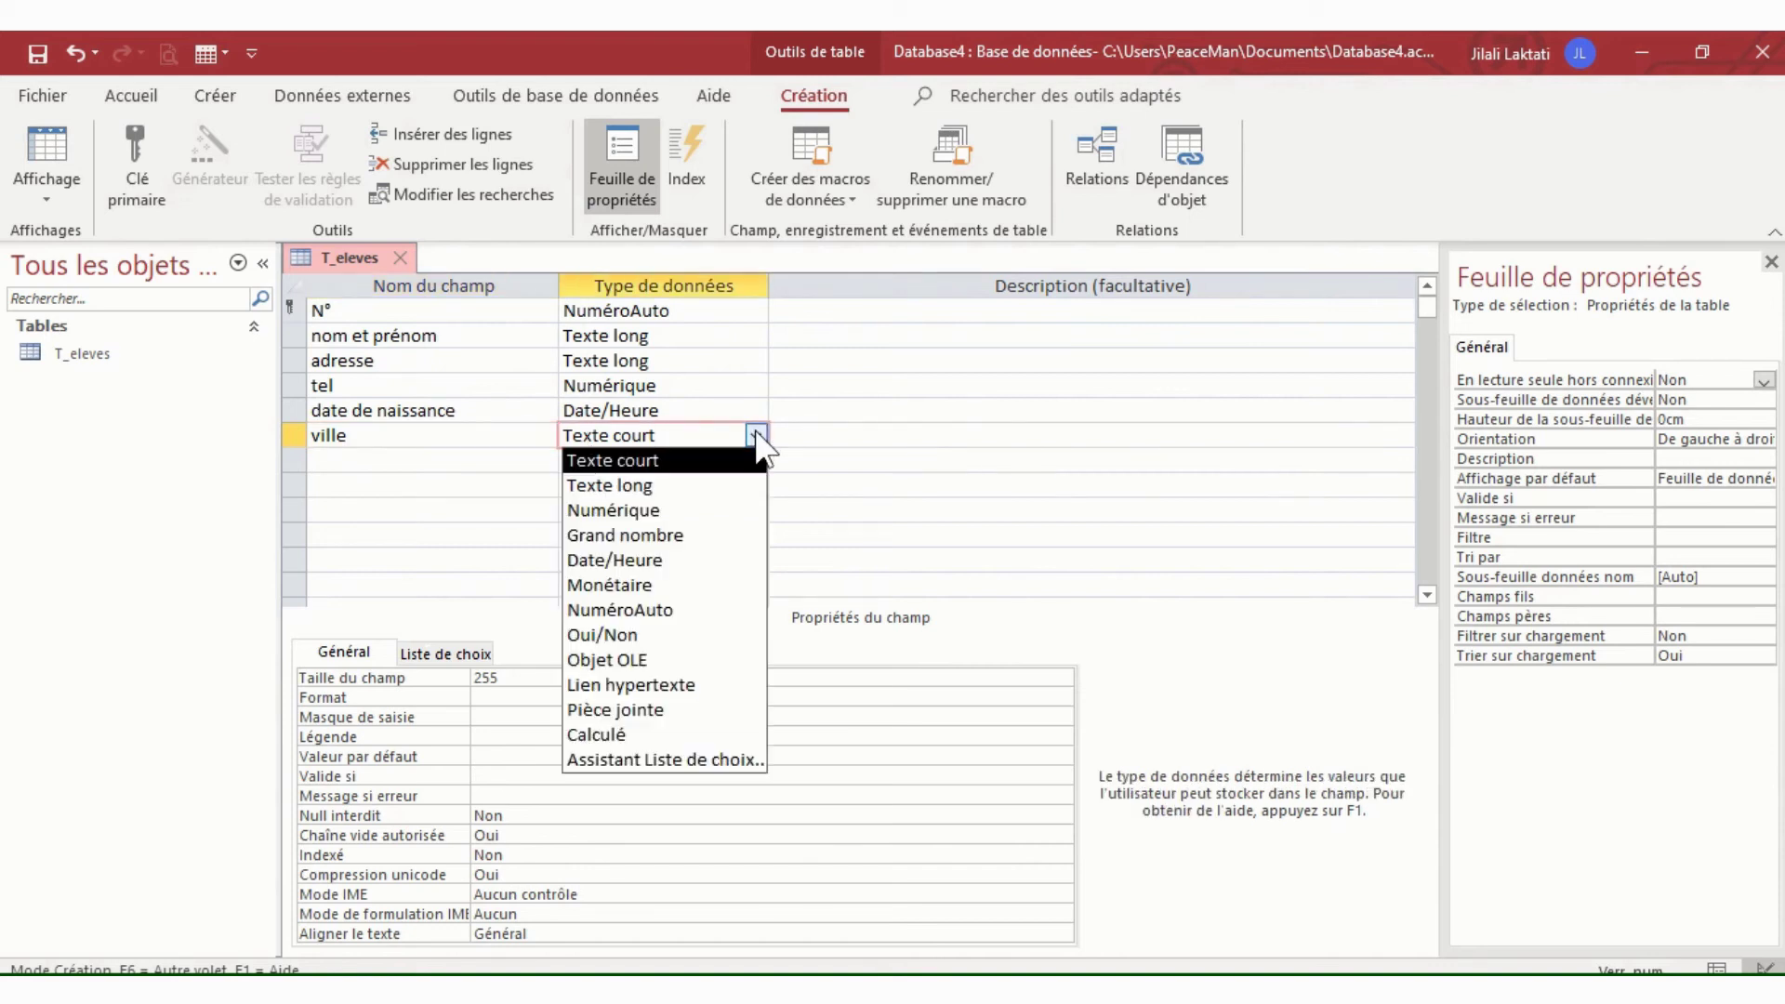
{"action": "left_click", "coordinate": [711, 760]}
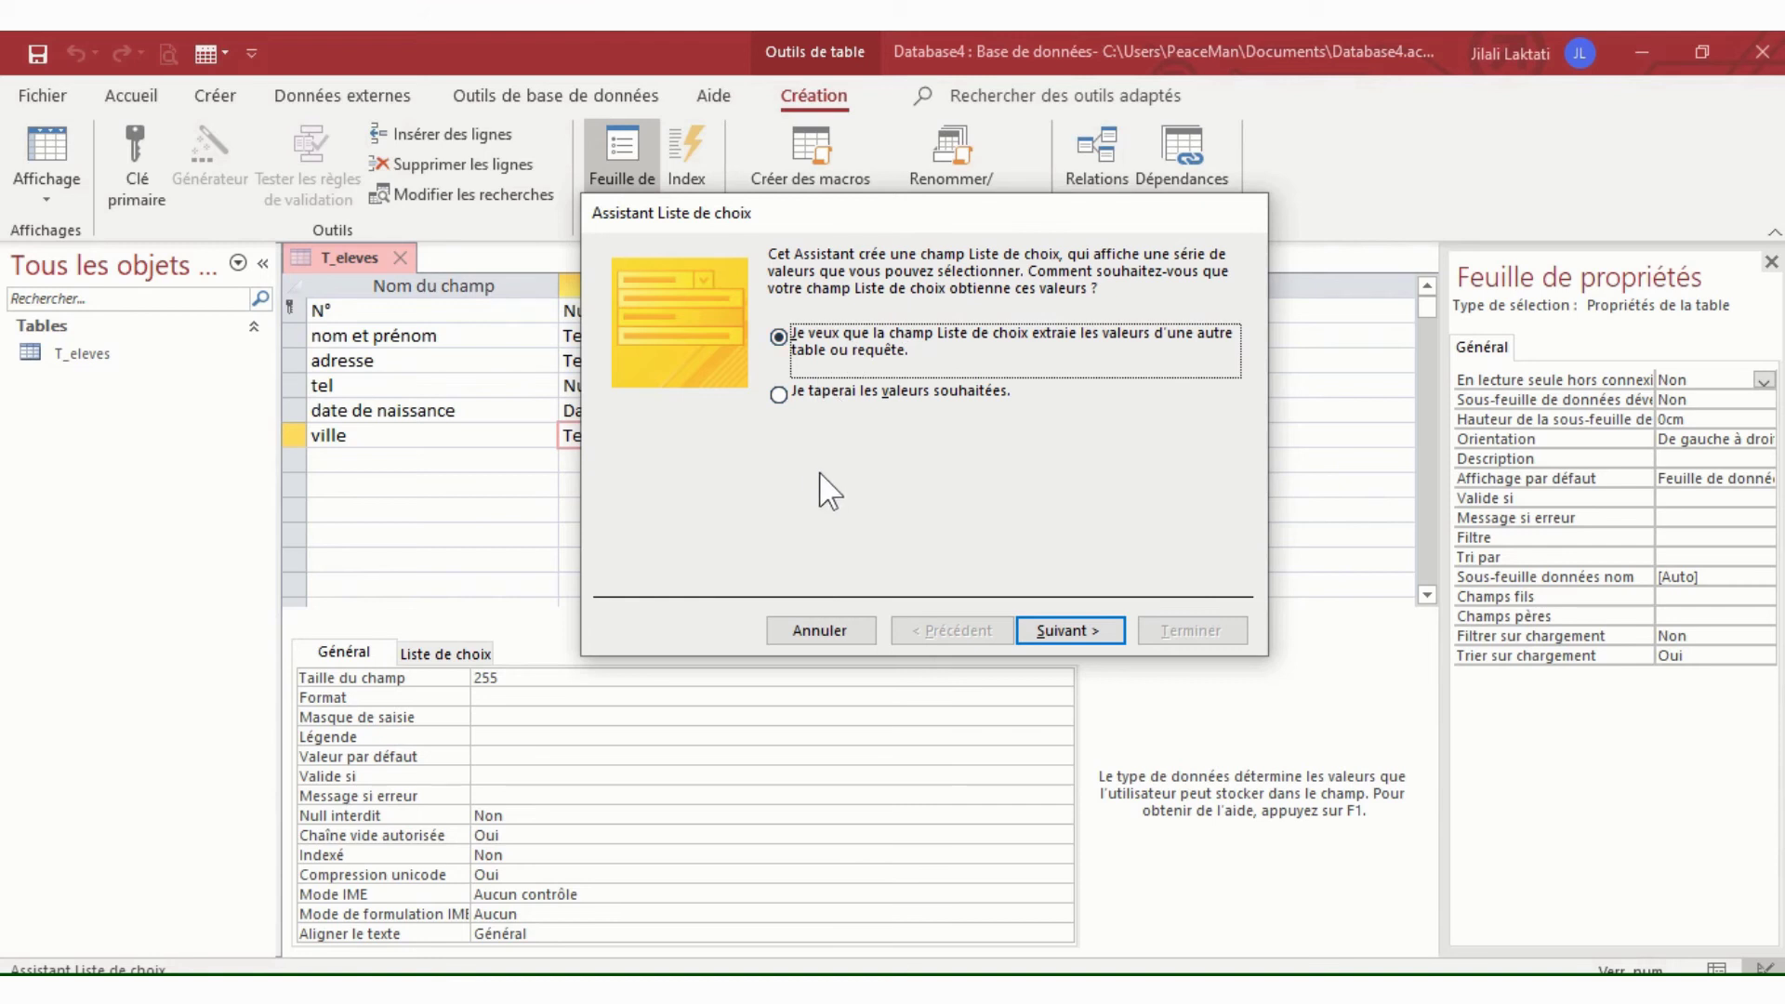
{"action": "left_click", "coordinate": [780, 396]}
{"action": "left_click", "coordinate": [1058, 623]}
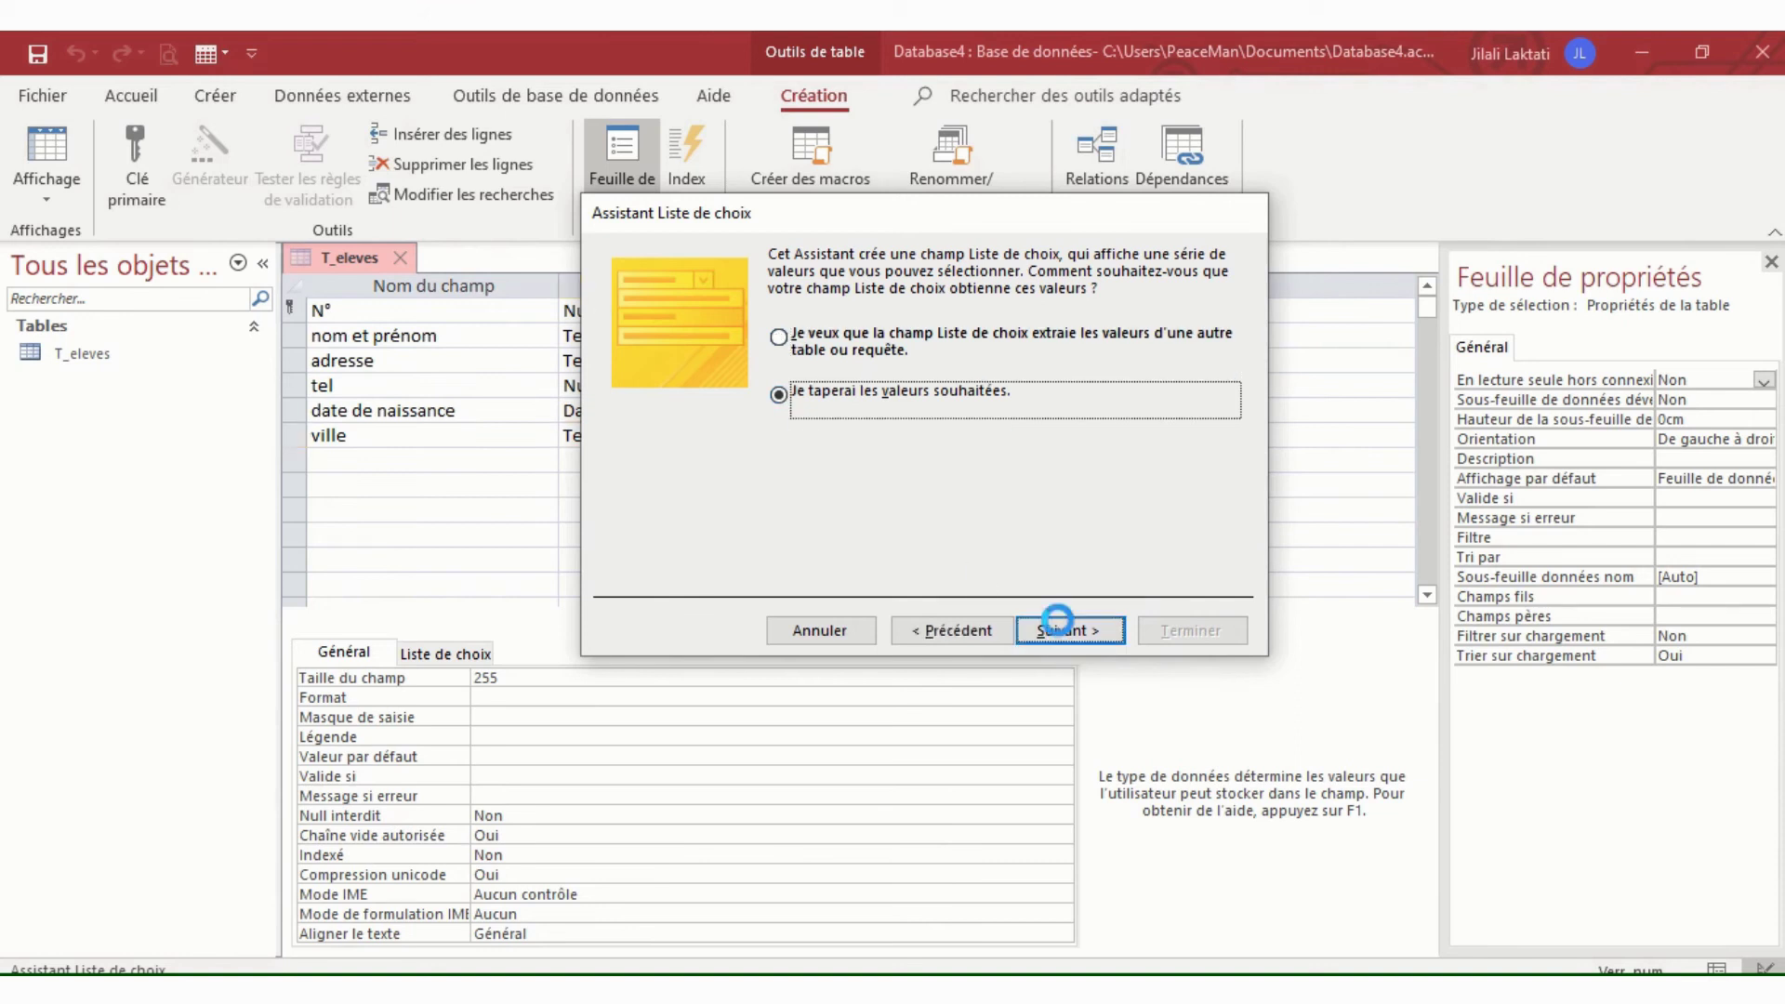
- Enter Rabat, casa and tanger as the choice values for the "ville" field and finish the wizard
{"action": "left_click", "coordinate": [693, 435]}
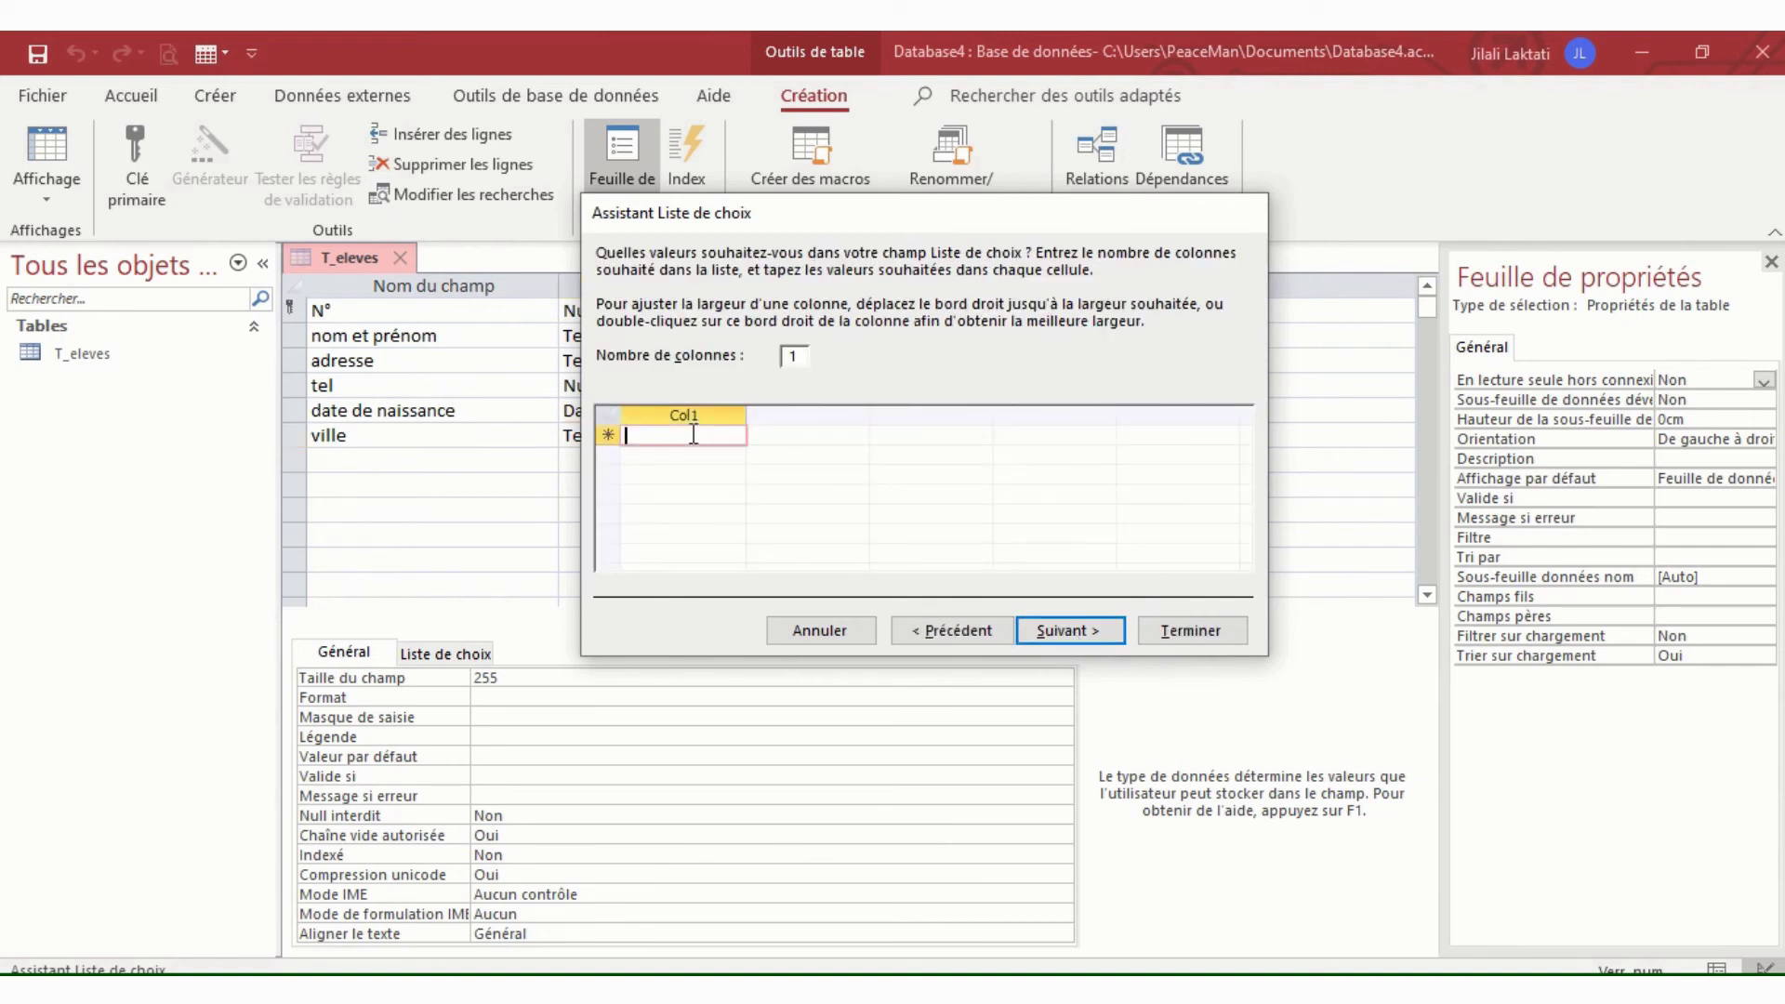
{"action": "type", "text": "Ra"}
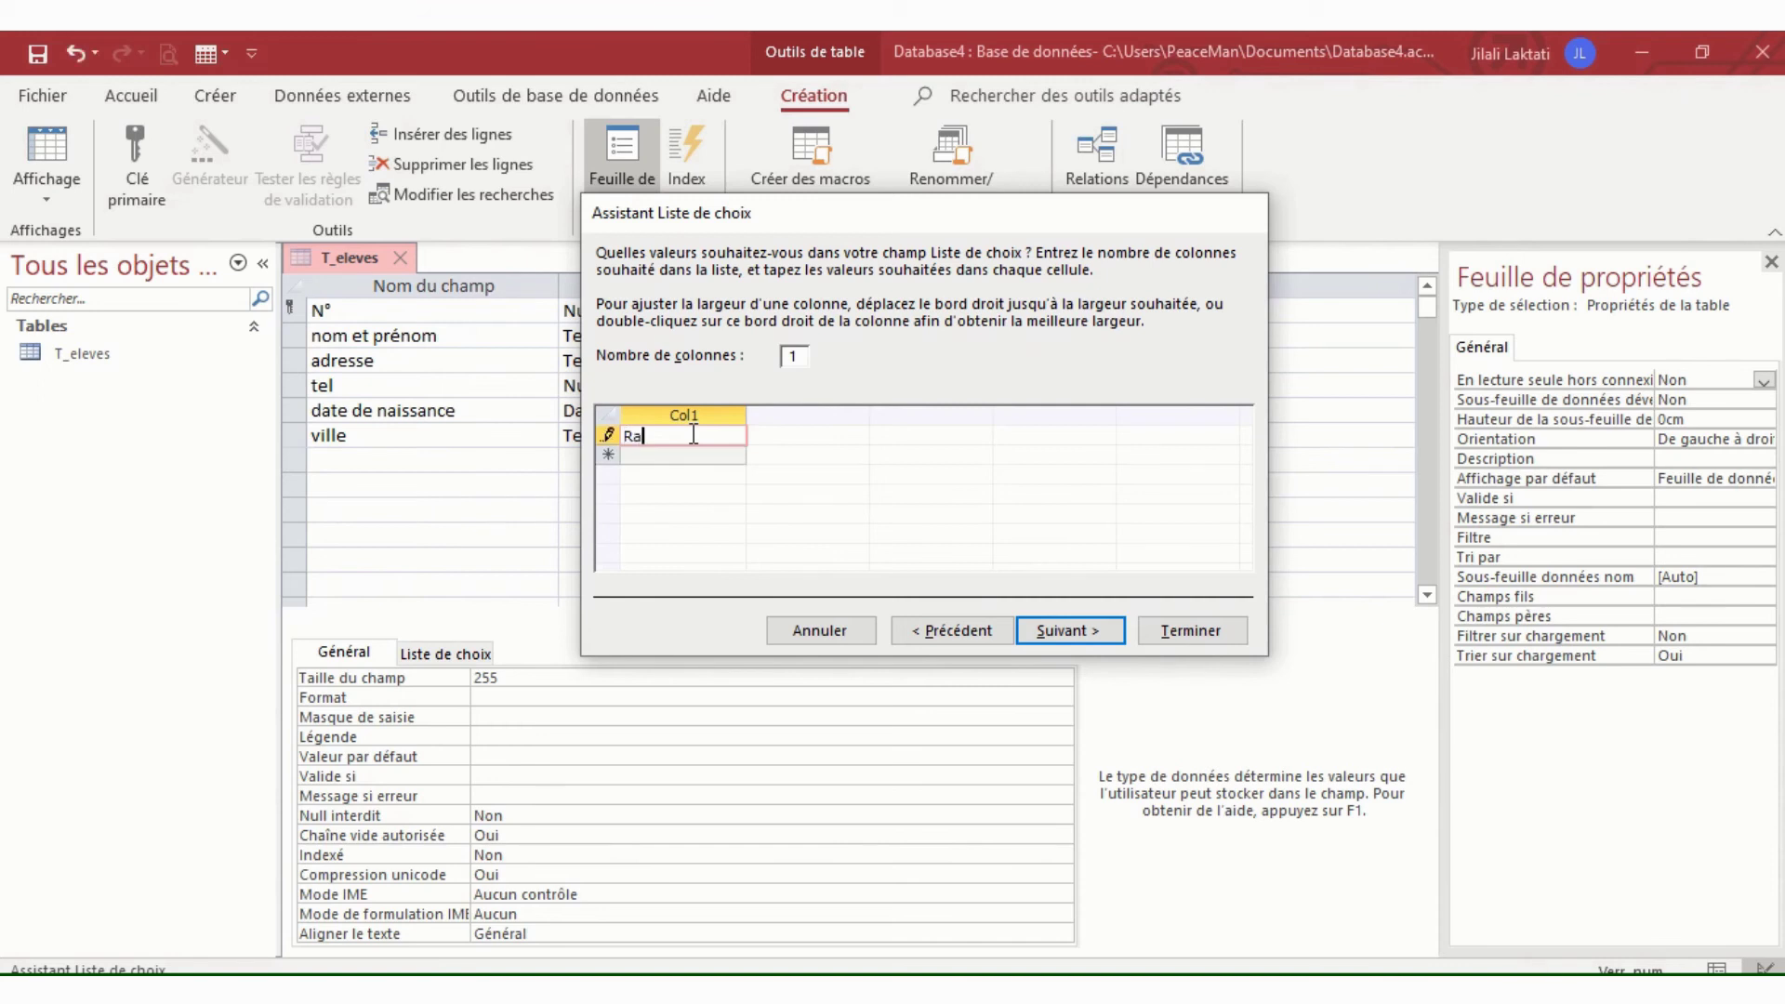
{"action": "type", "text": "bat"}
{"action": "left_click", "coordinate": [685, 458]}
{"action": "type", "text": "casa"}
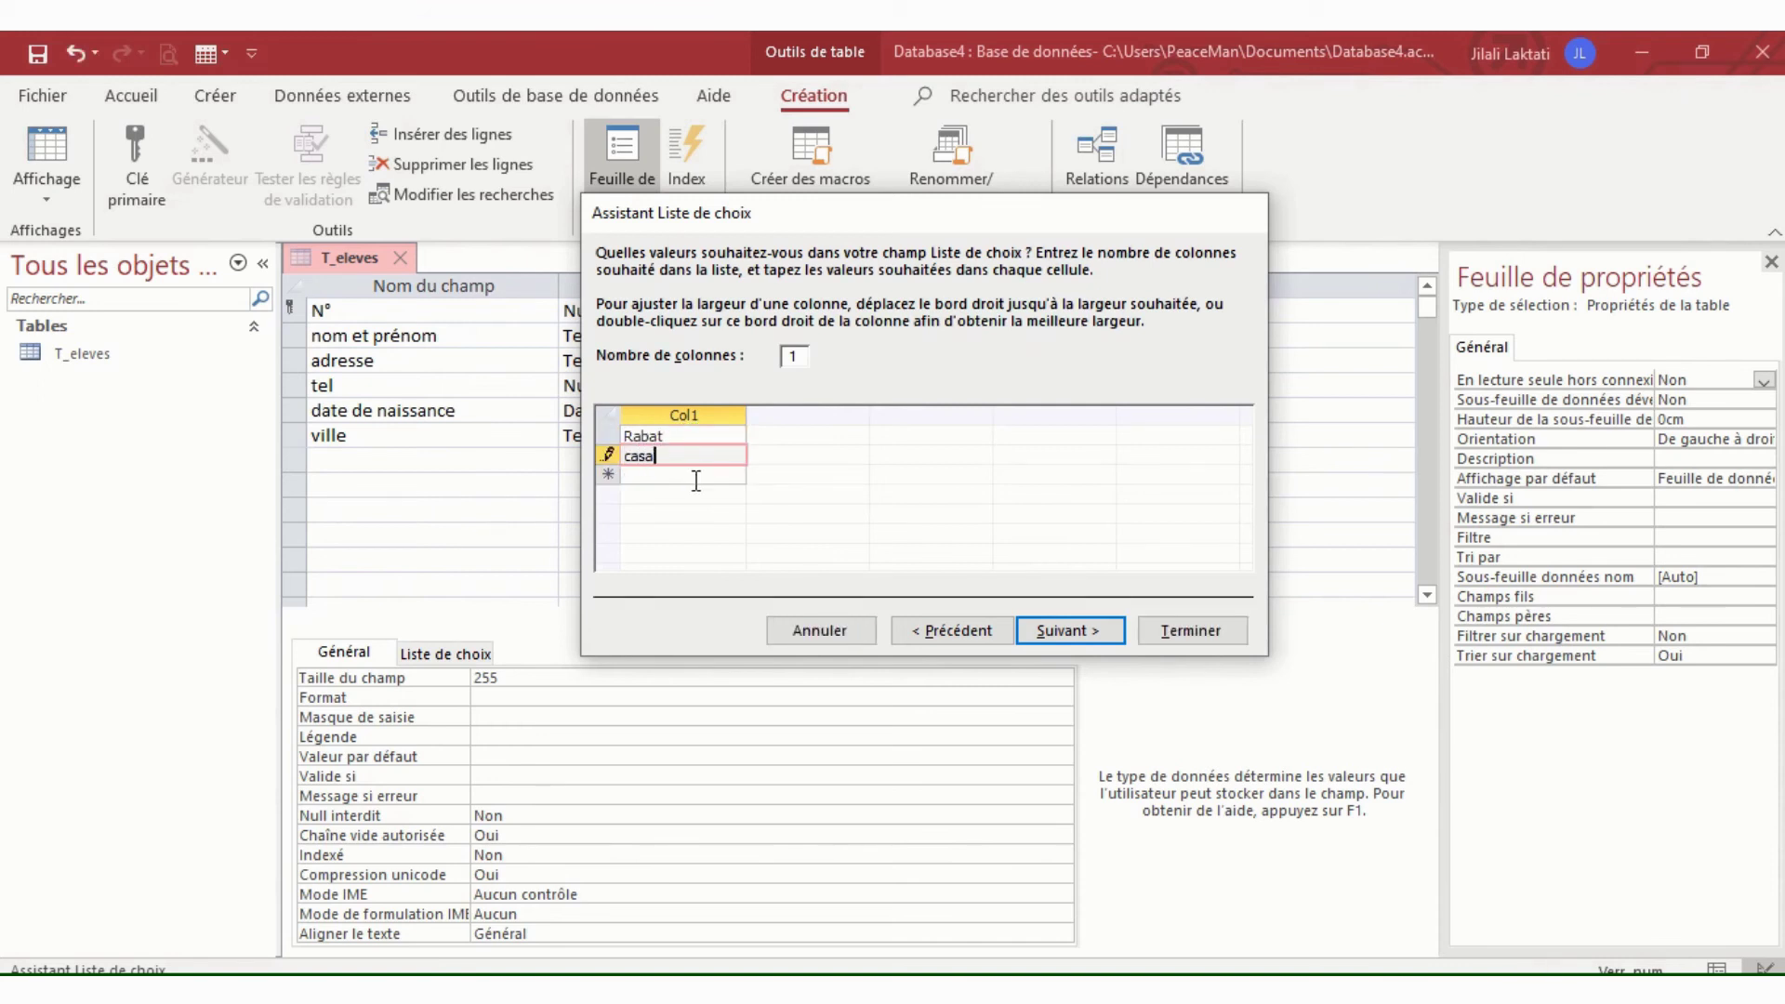
{"action": "type", "text": "tanger"}
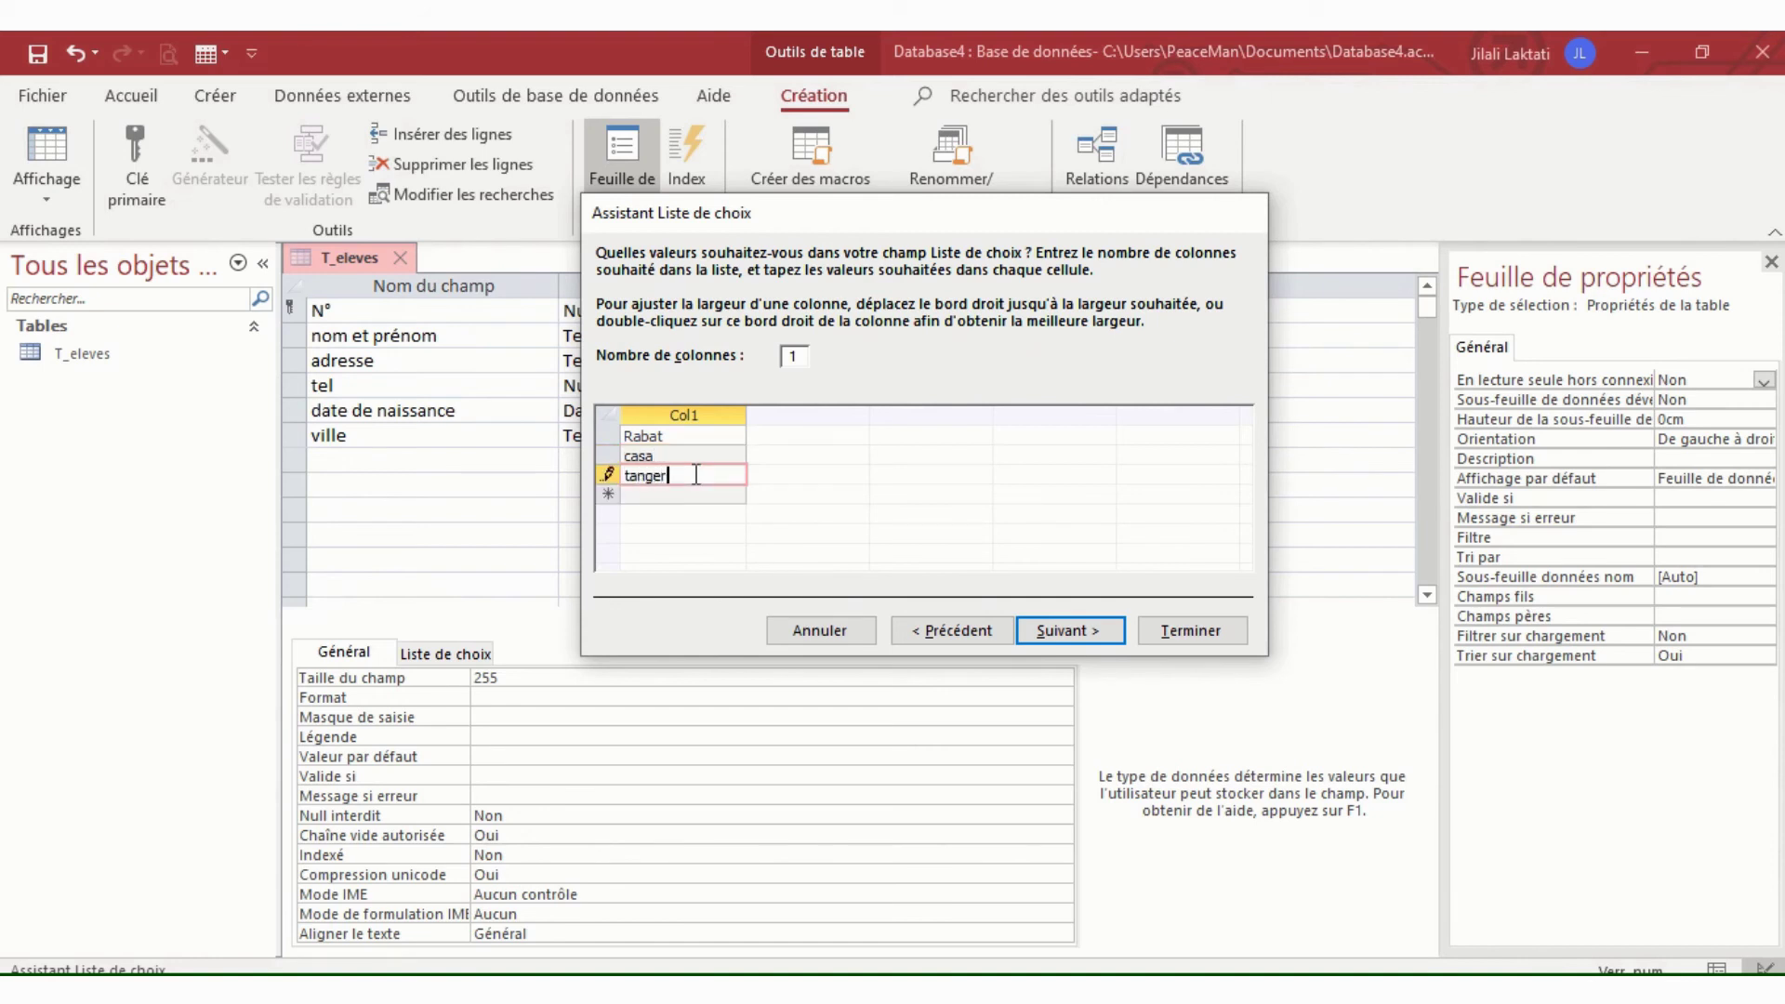
{"action": "left_click", "coordinate": [1077, 640]}
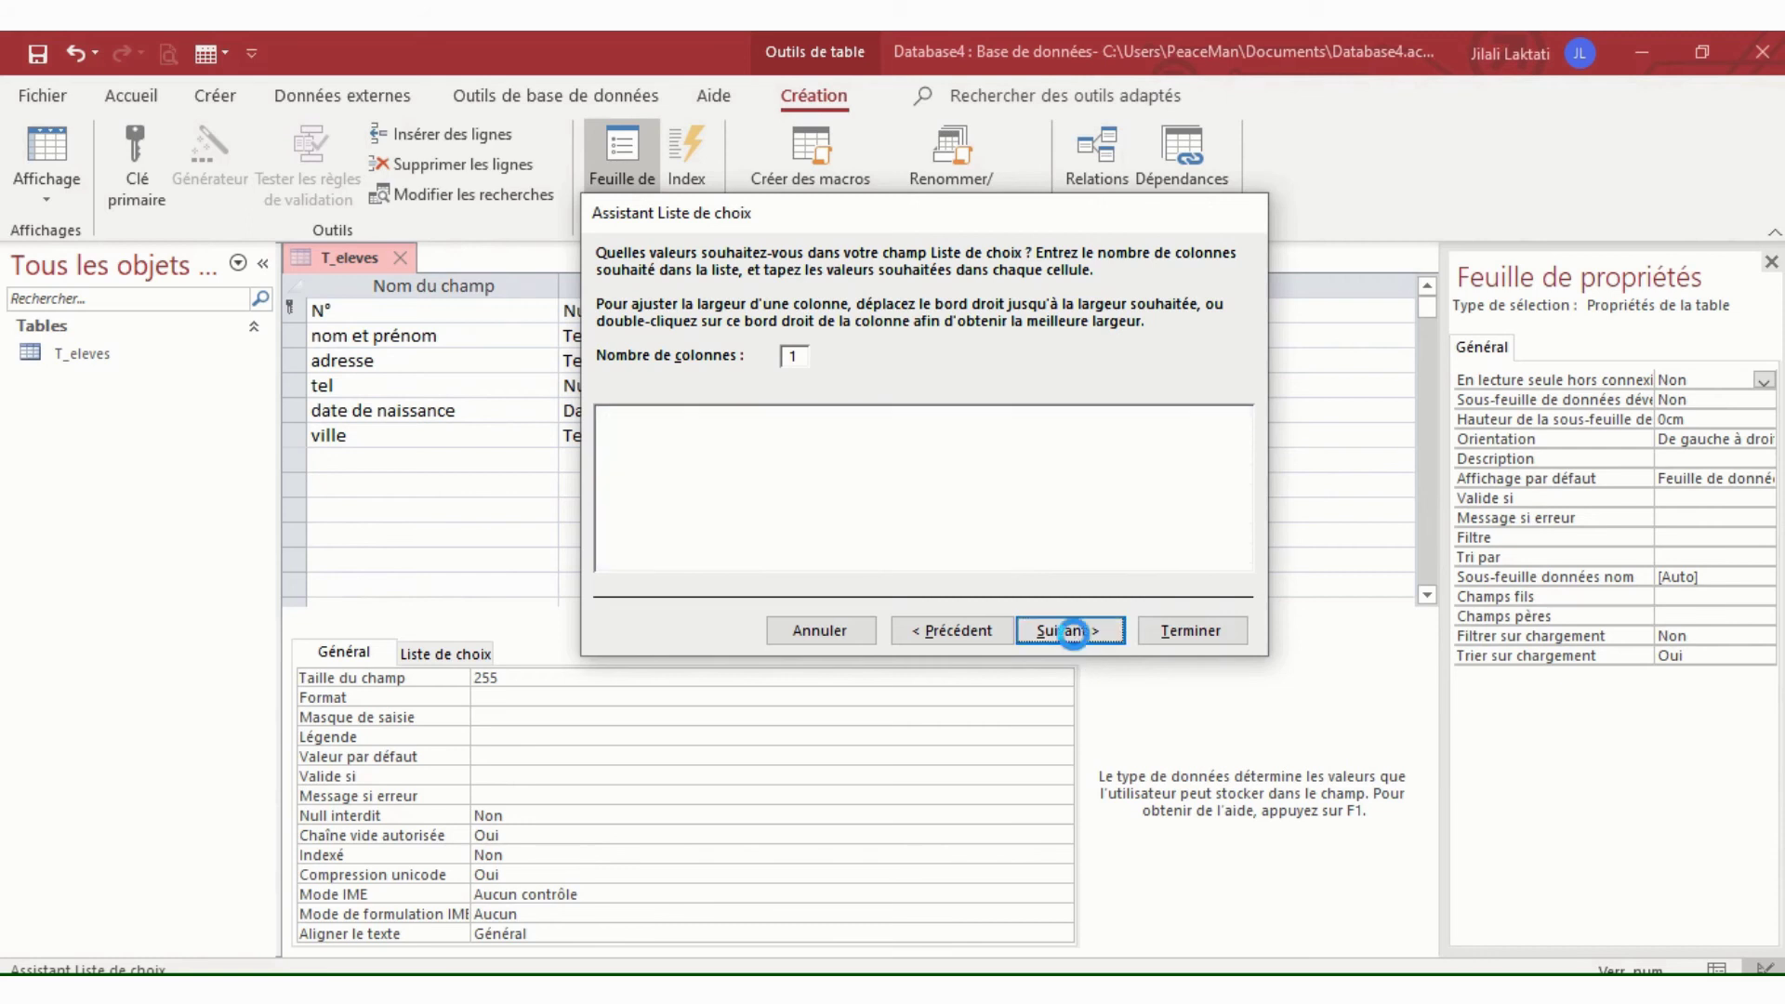
{"action": "left_click", "coordinate": [1164, 633]}
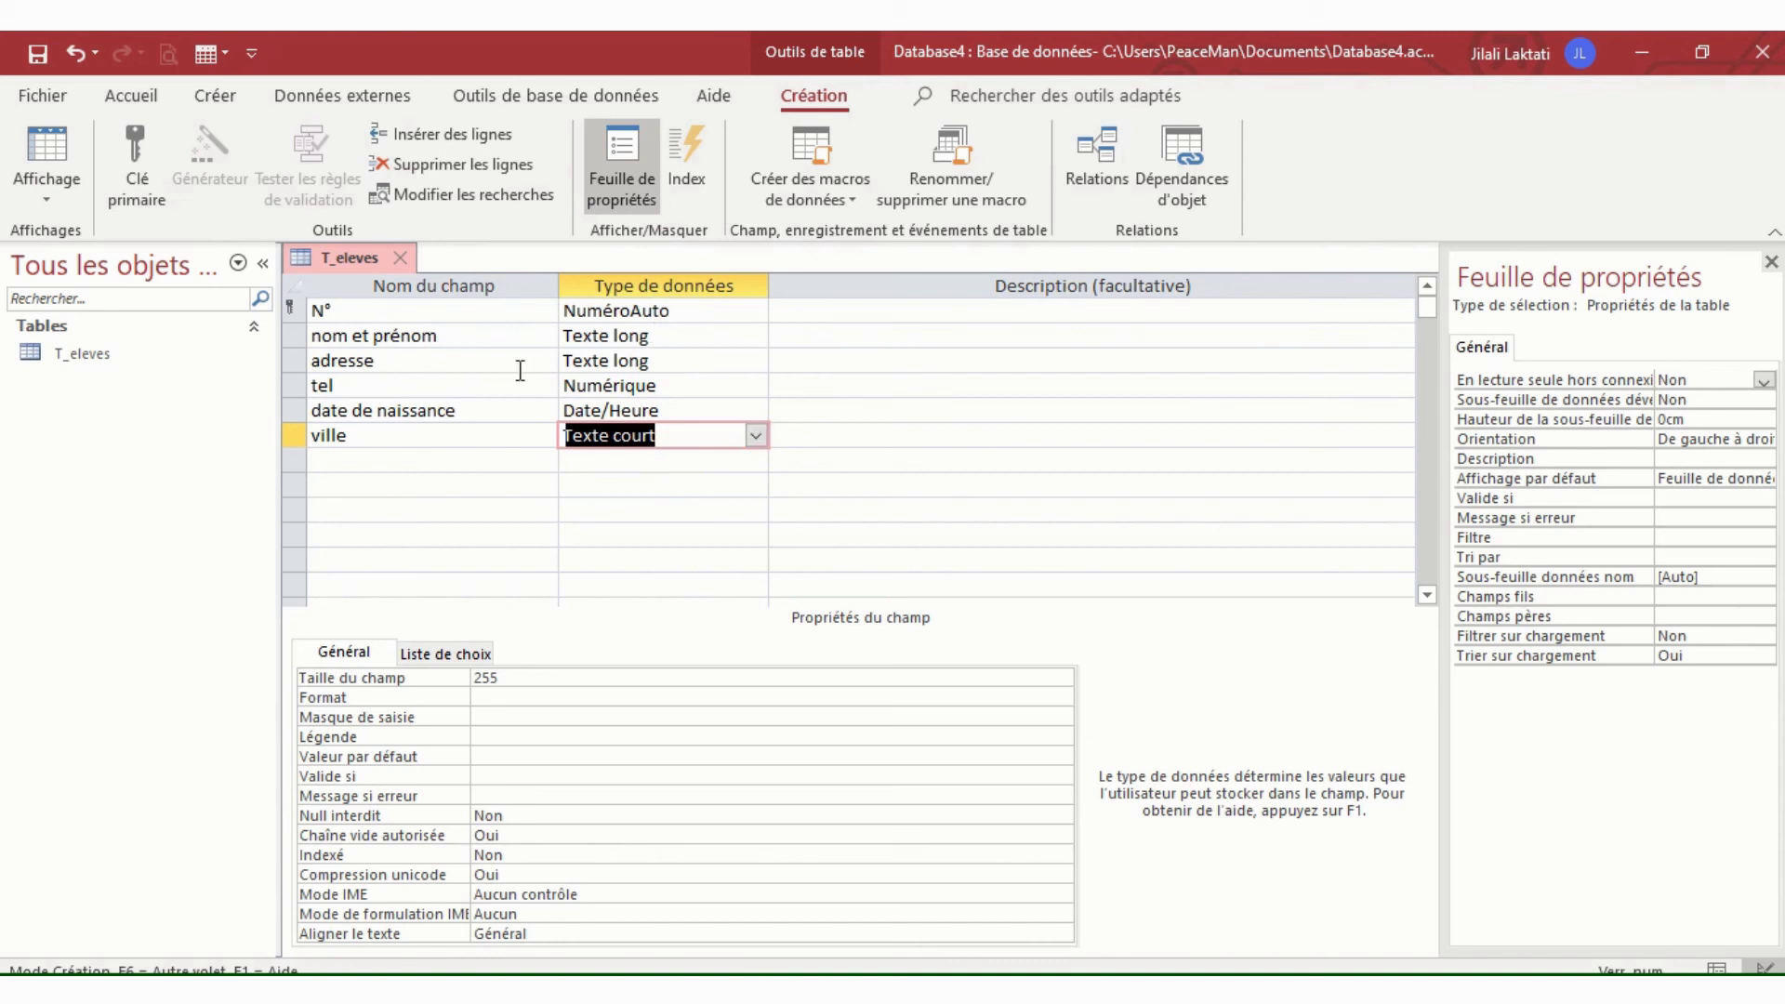
- Save the design of the T_eleves table
{"action": "right_click", "coordinate": [351, 270]}
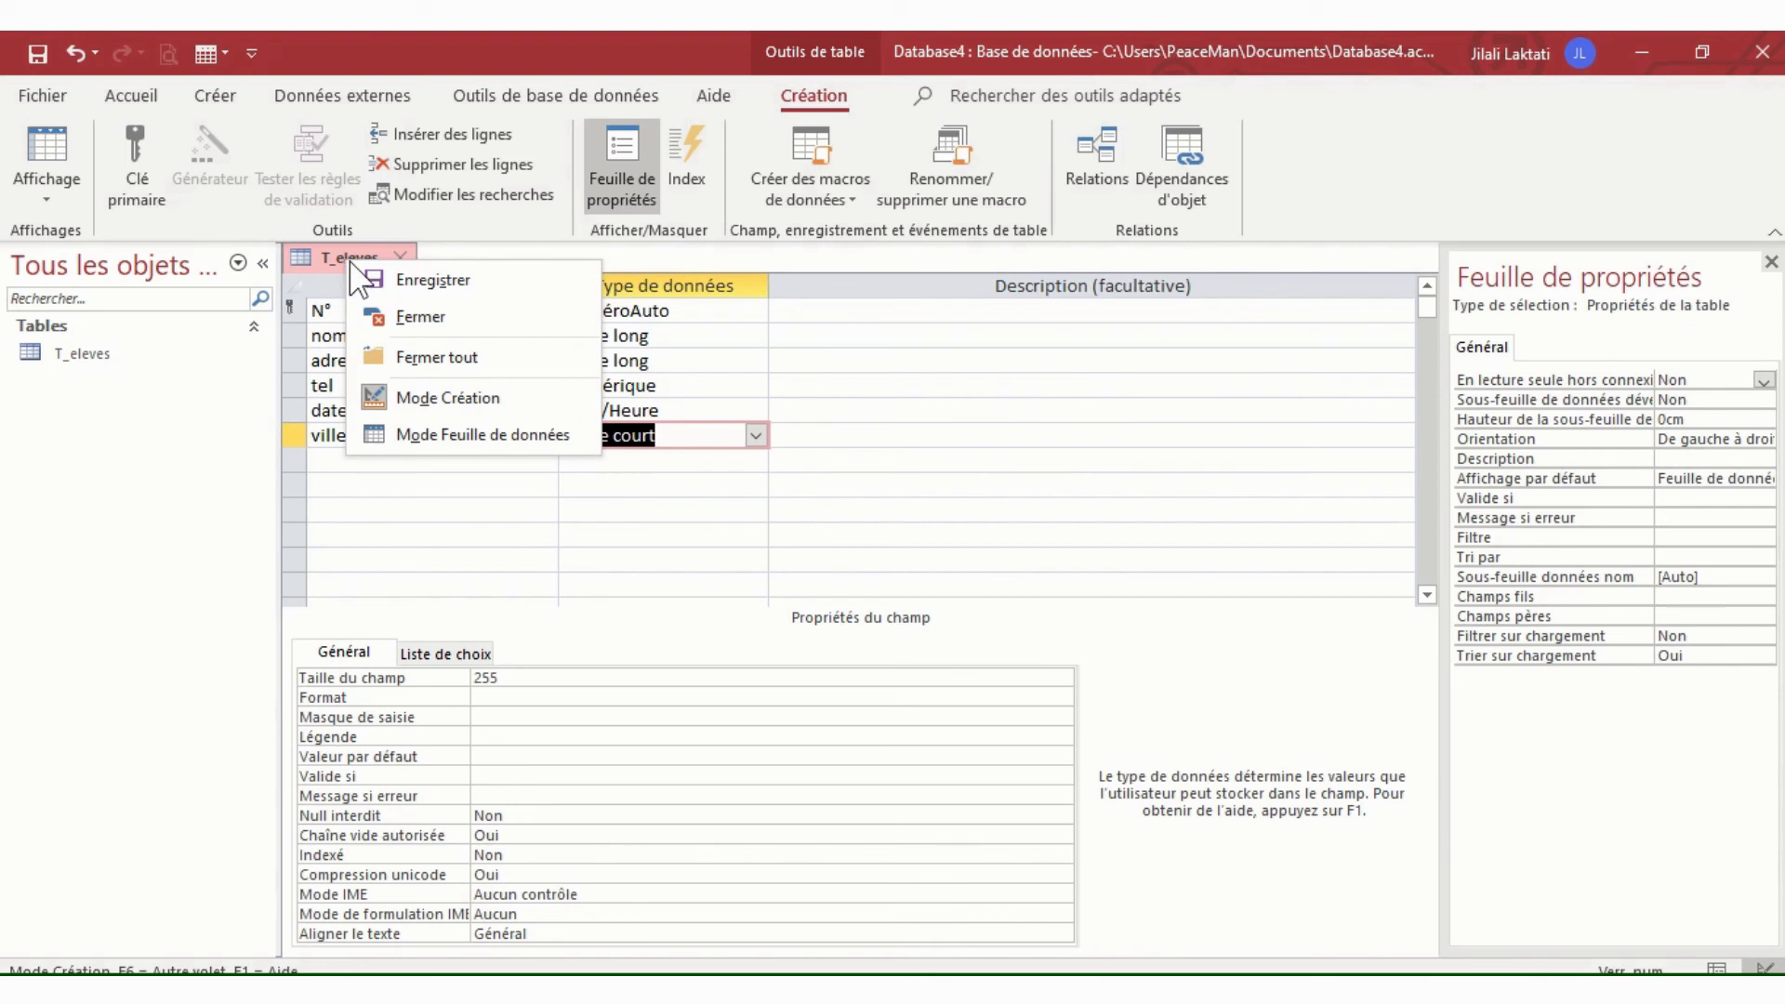
{"action": "left_click", "coordinate": [436, 280]}
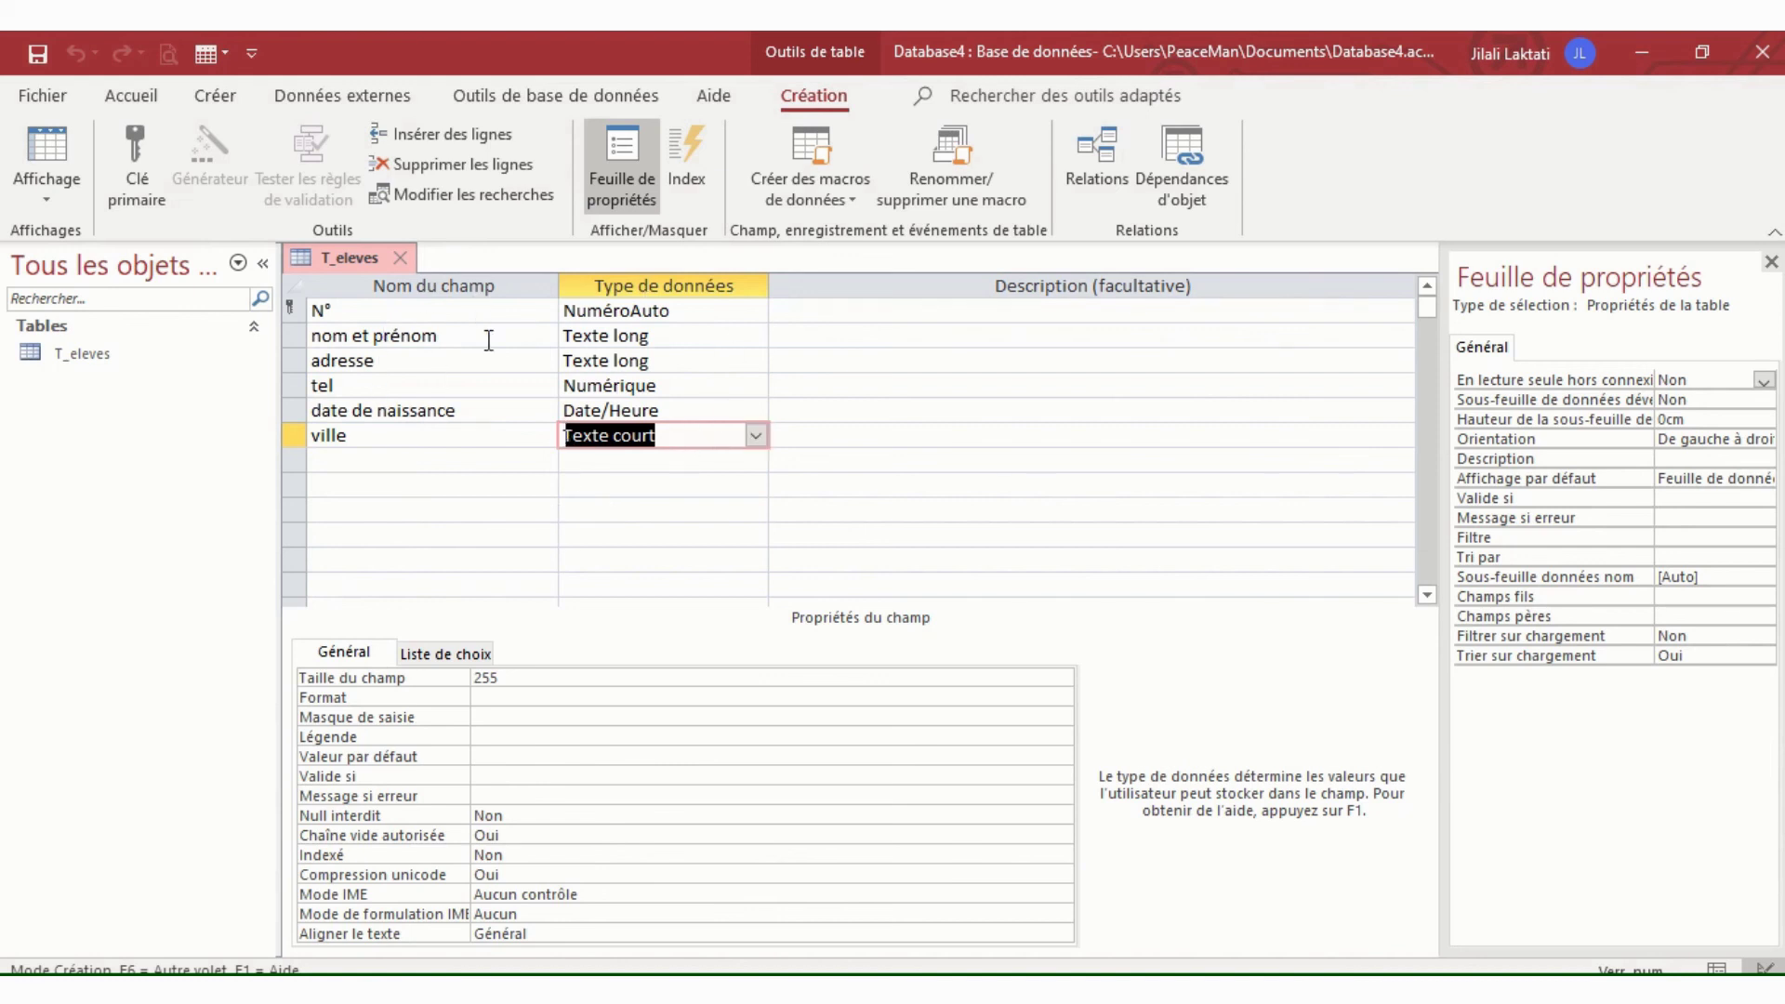
- Display the T_eleves table in Mode Feuille de données, and close it after viewing its columns
{"action": "right_click", "coordinate": [342, 262]}
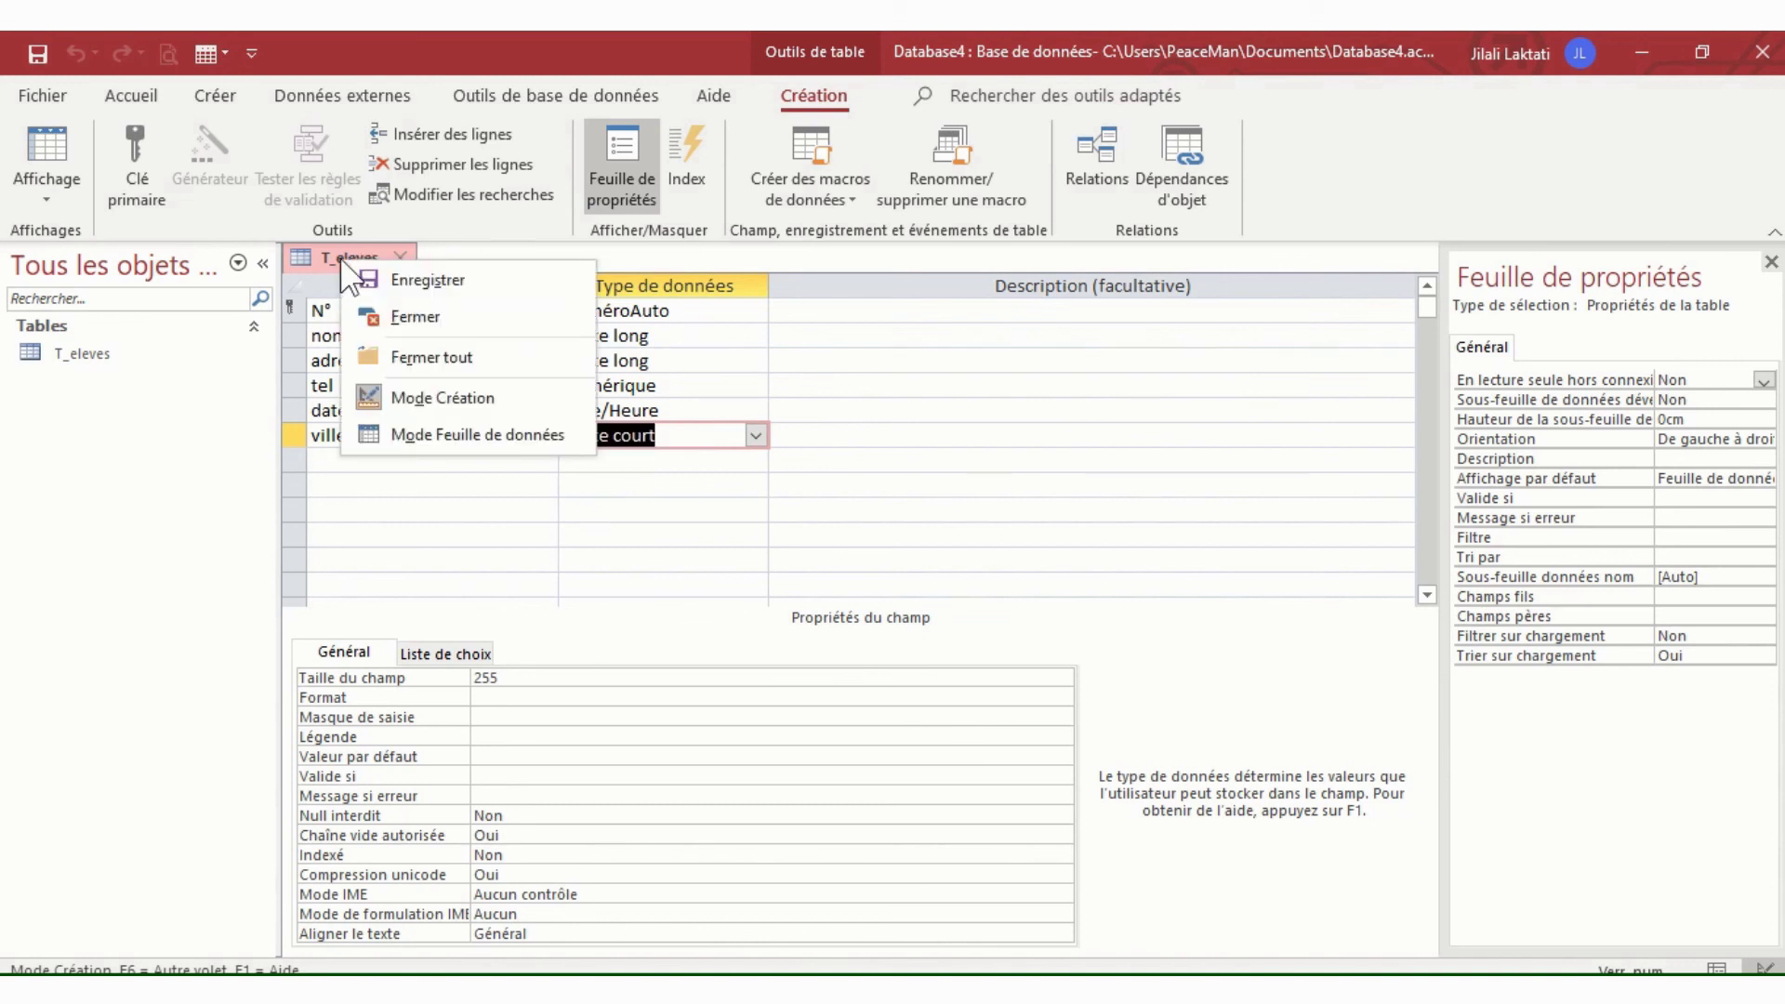
{"action": "left_click", "coordinate": [452, 435]}
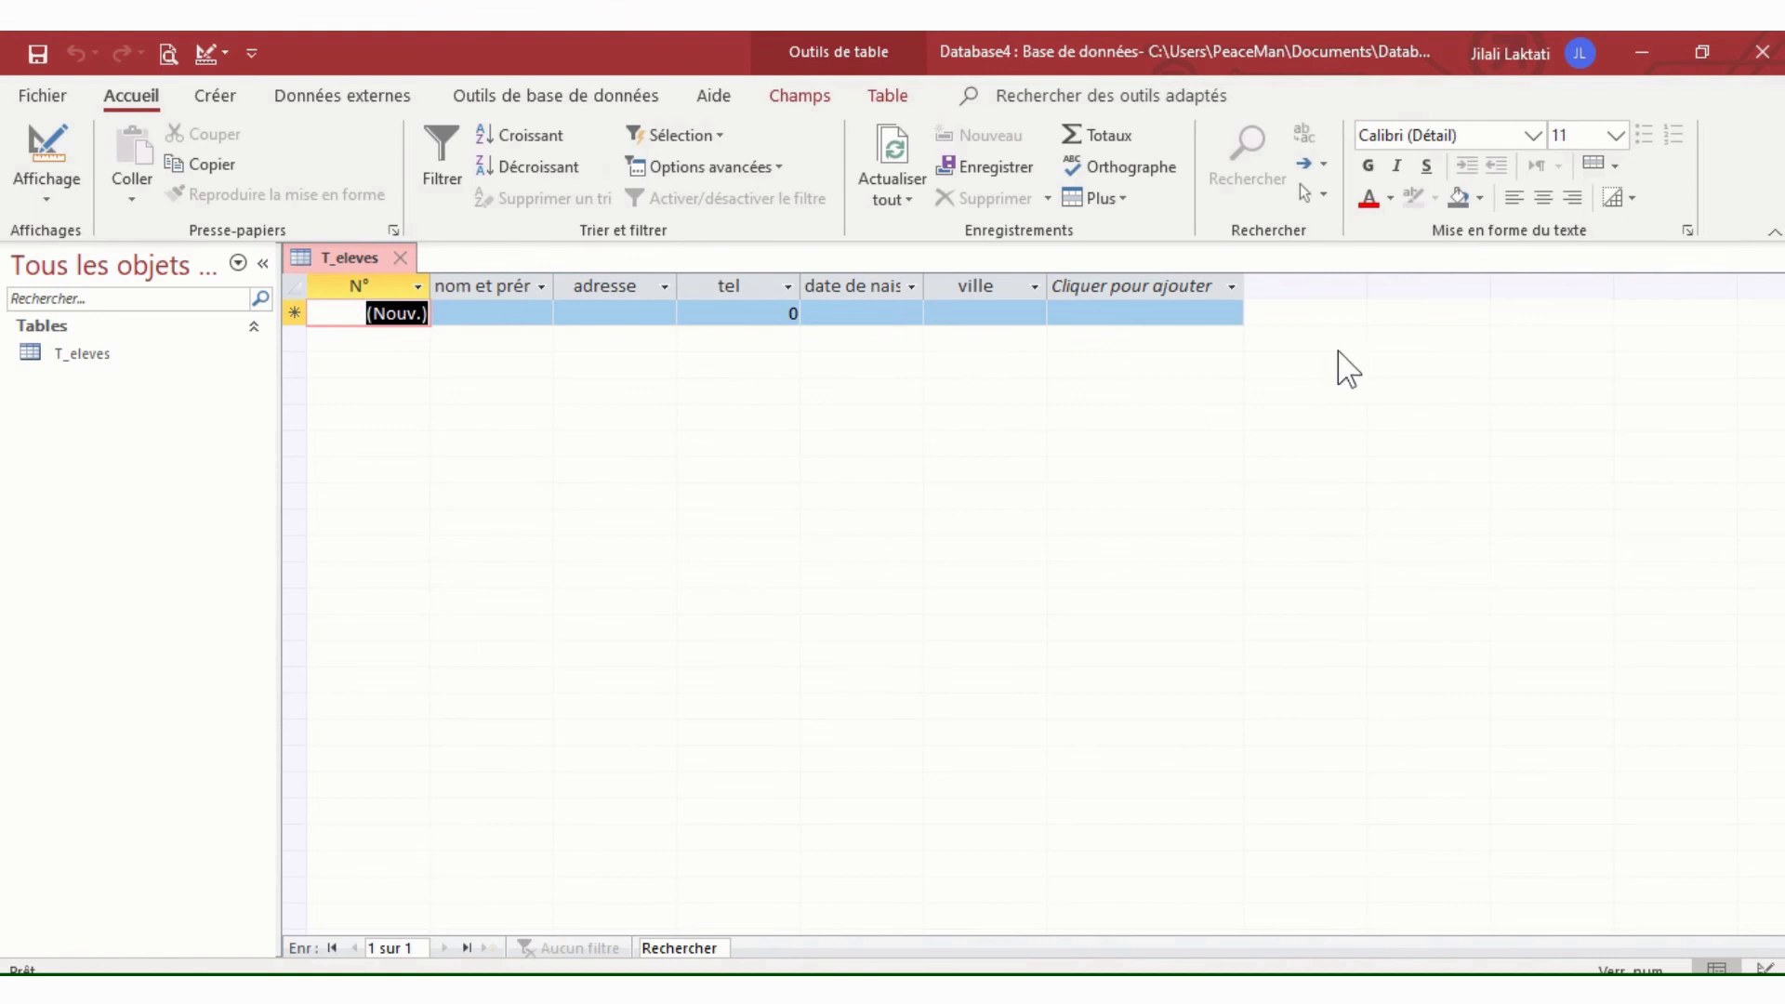
{"action": "left_click", "coordinate": [400, 257]}
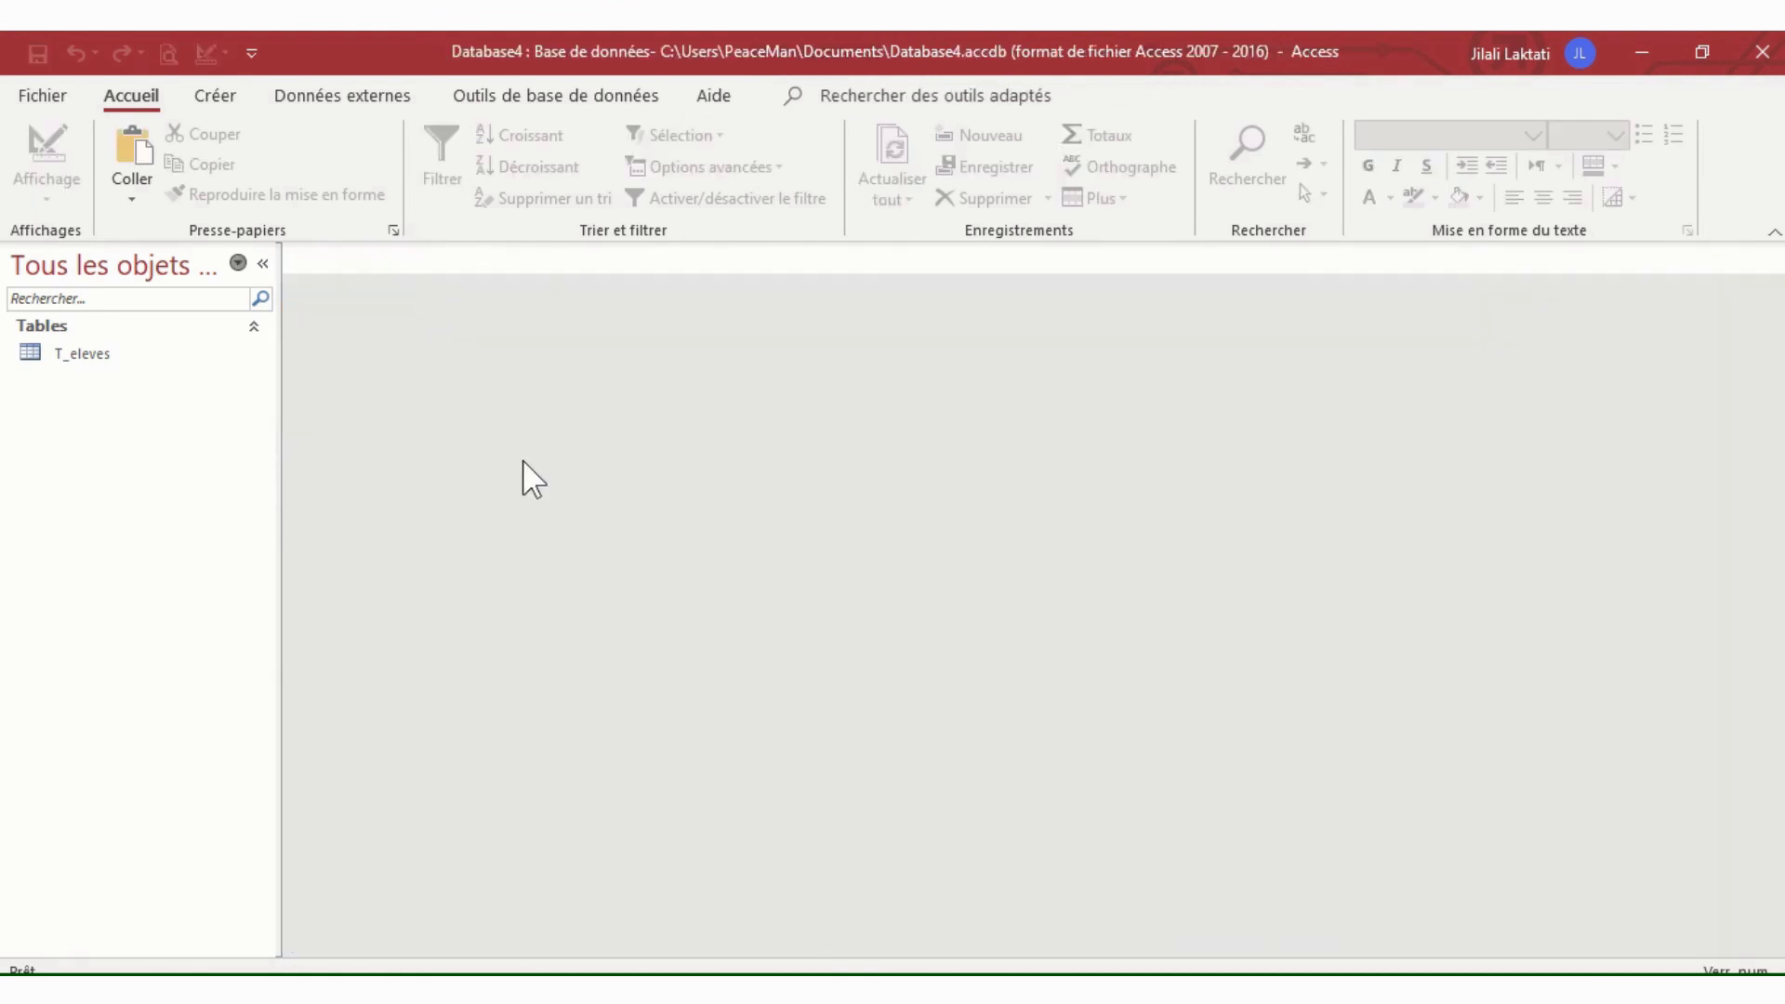
{"action": "left_click", "coordinate": [220, 102]}
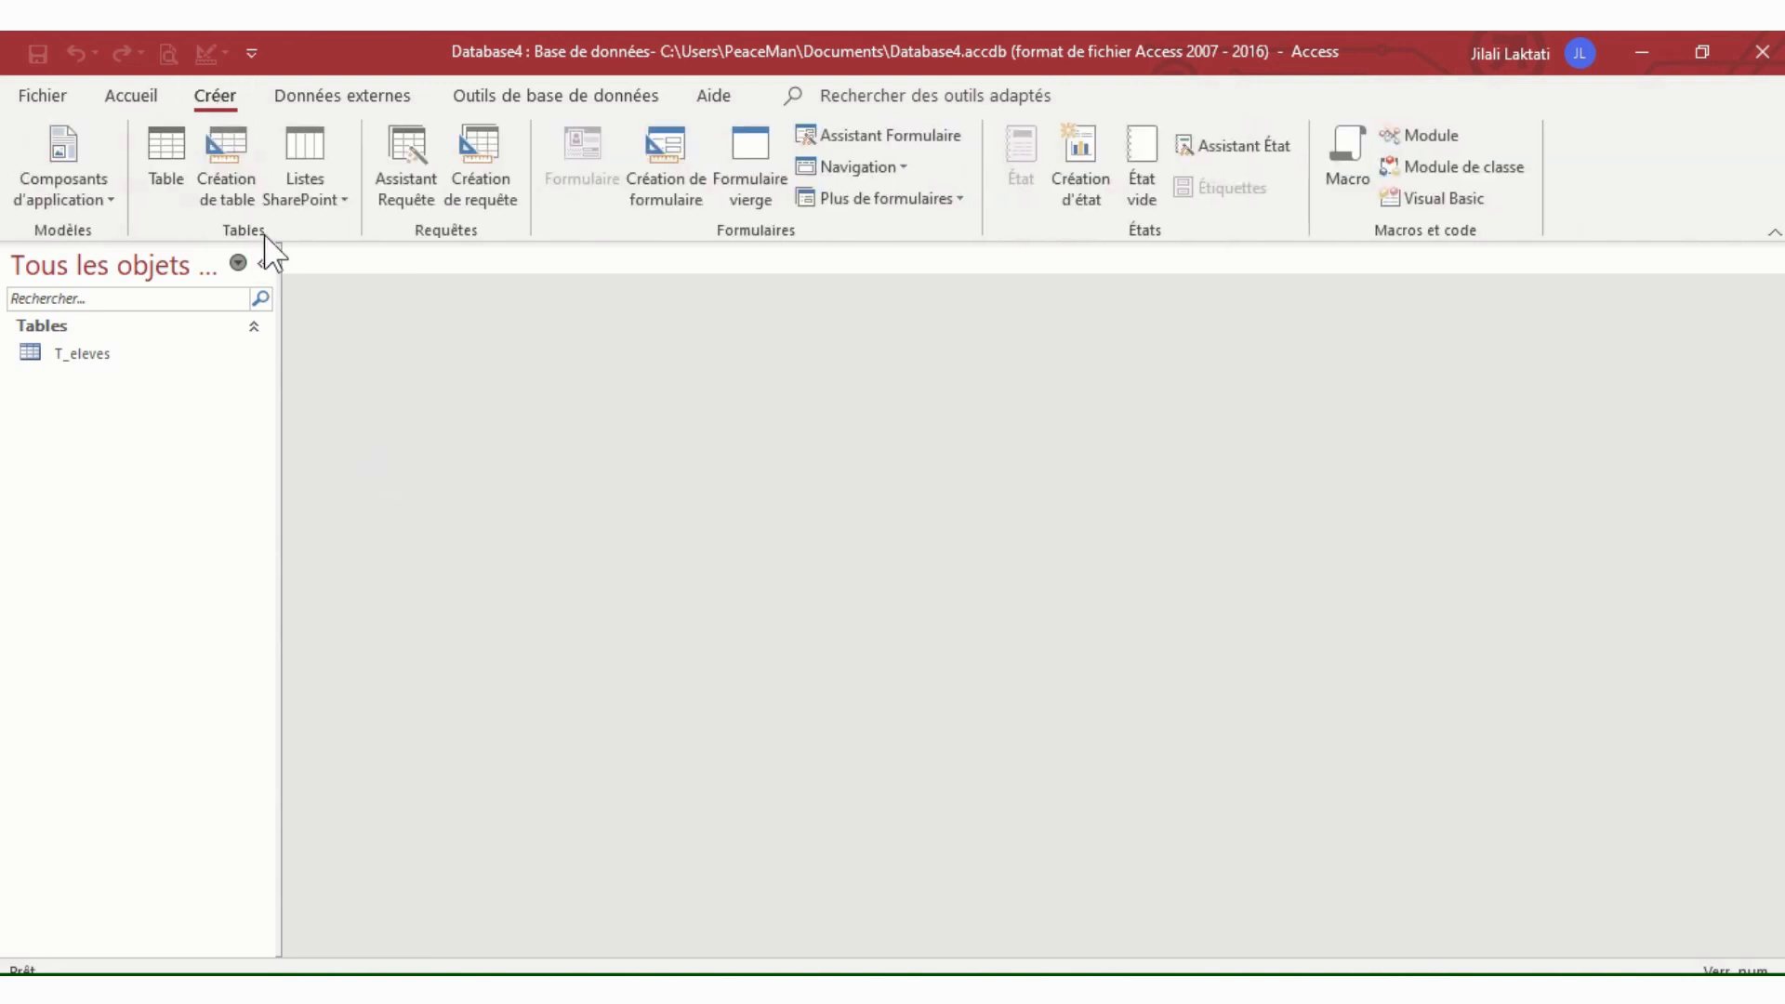
{"action": "left_click", "coordinate": [233, 183]}
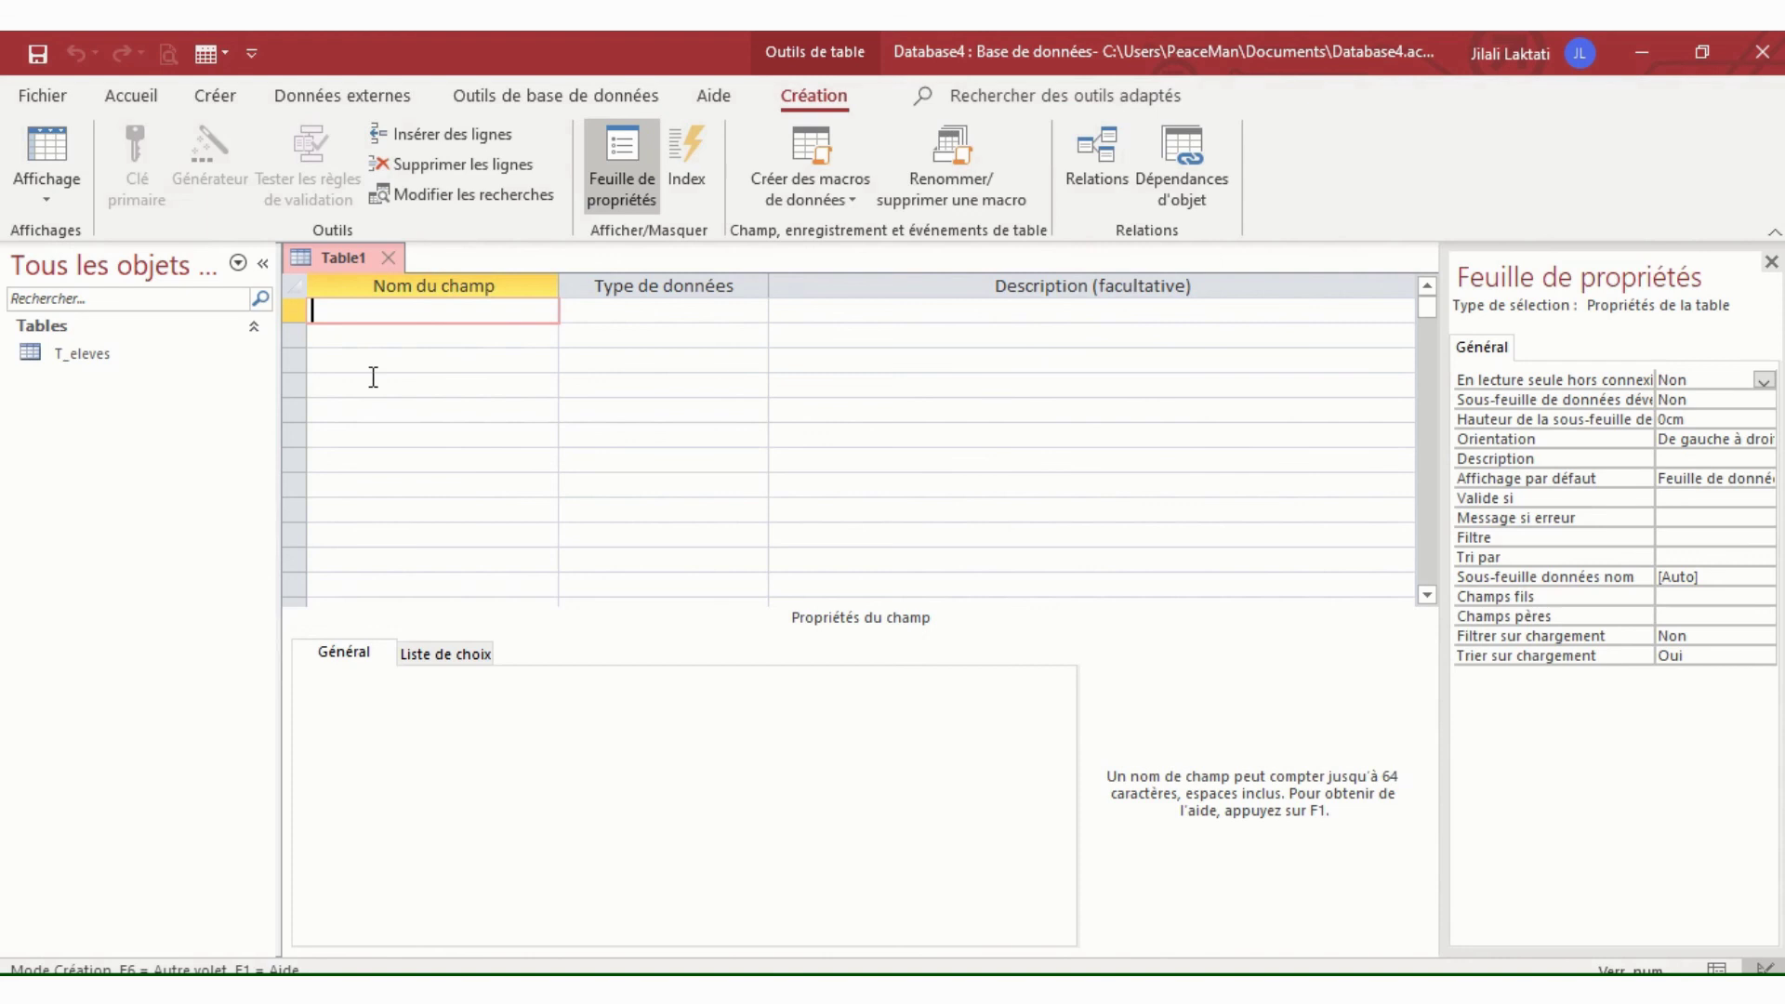
{"action": "left_click", "coordinate": [397, 256]}
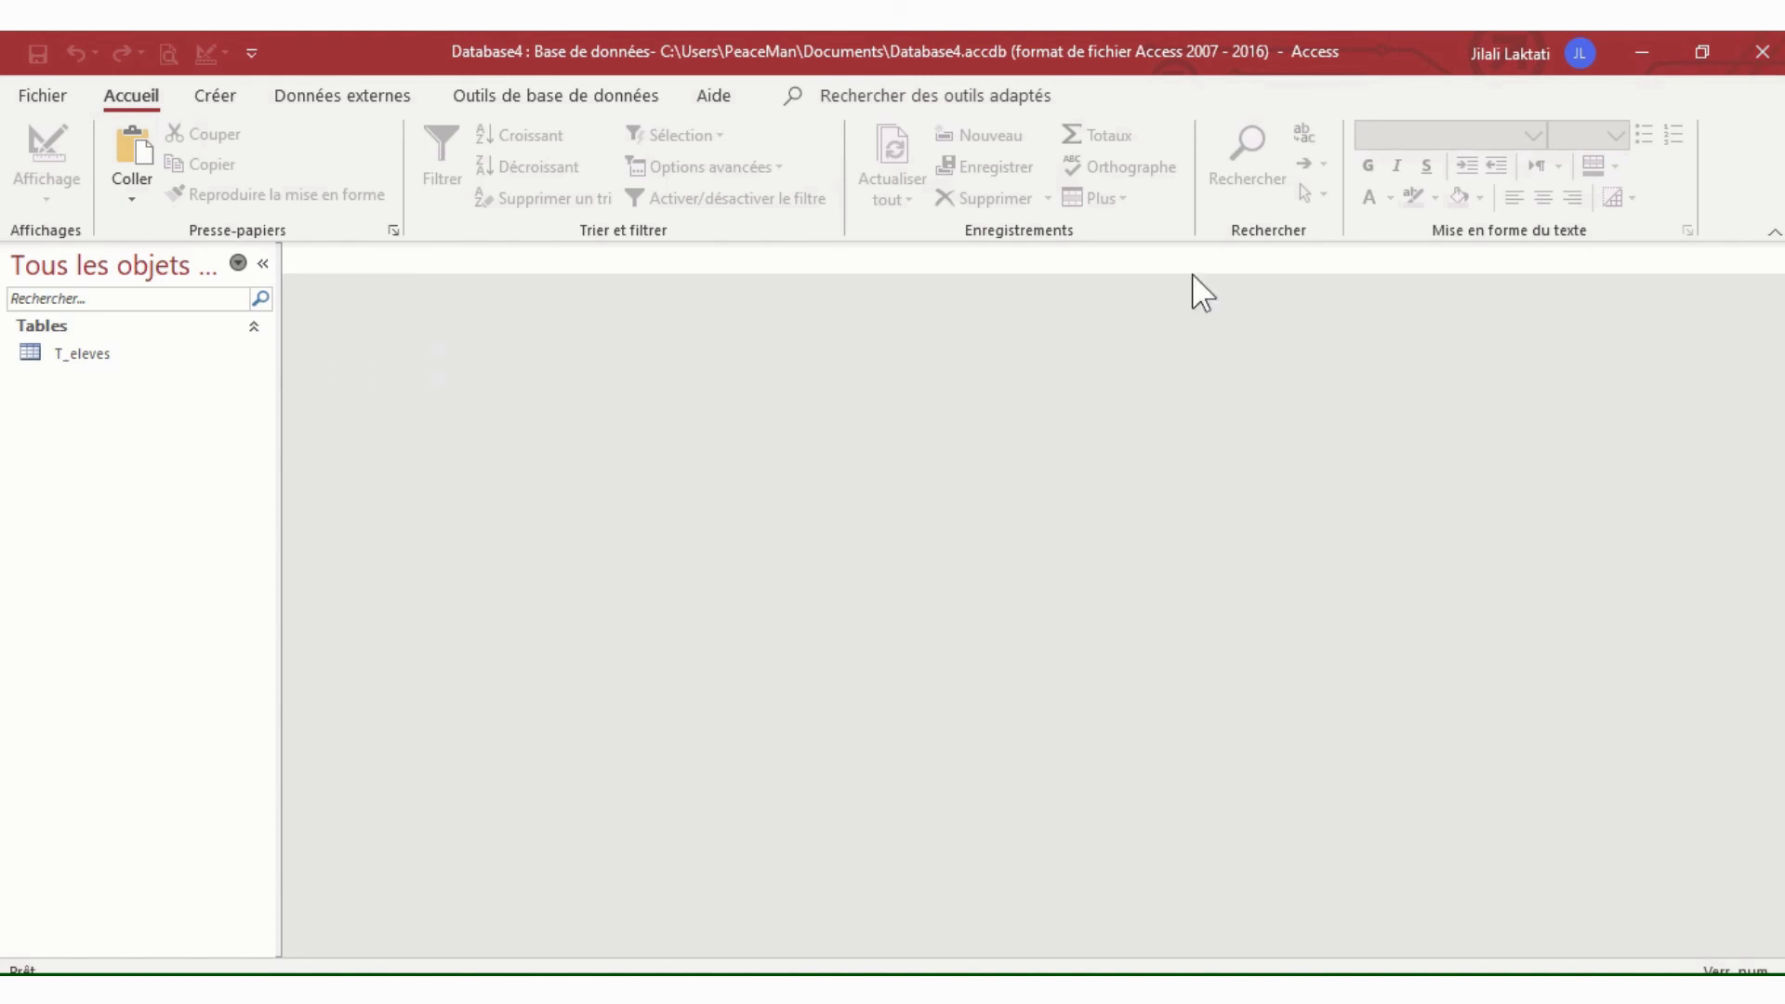
{"action": "left_click", "coordinate": [518, 948]}
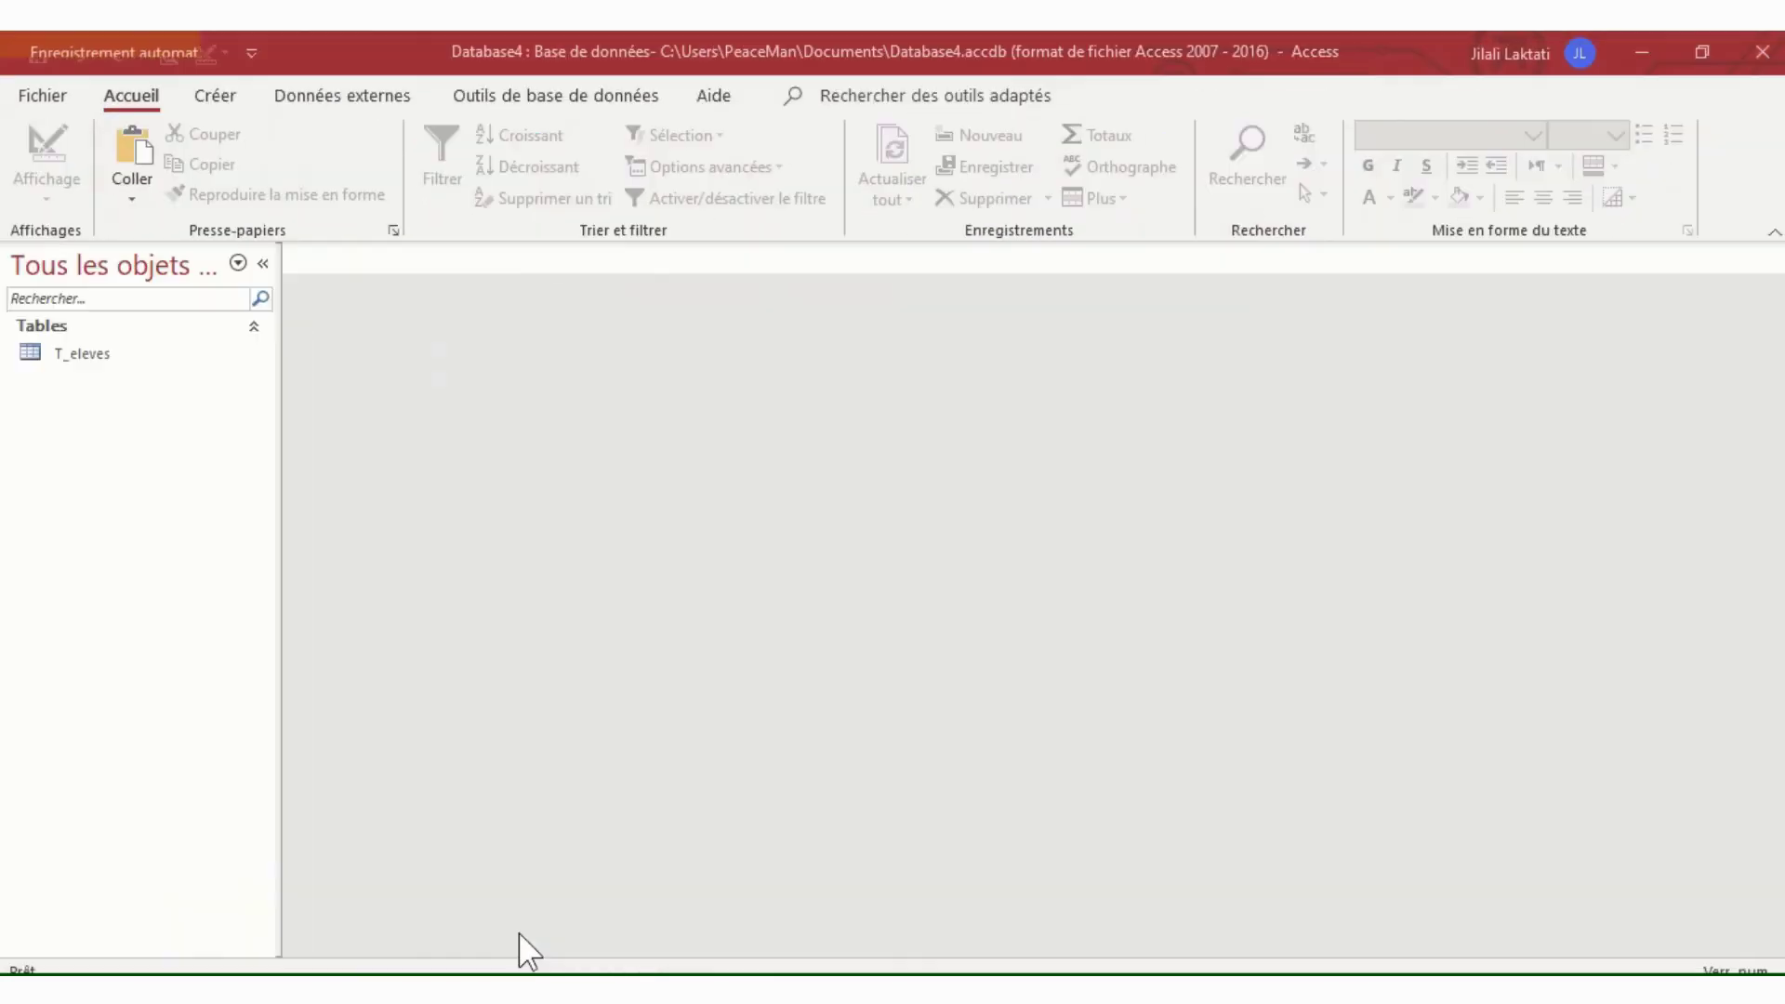